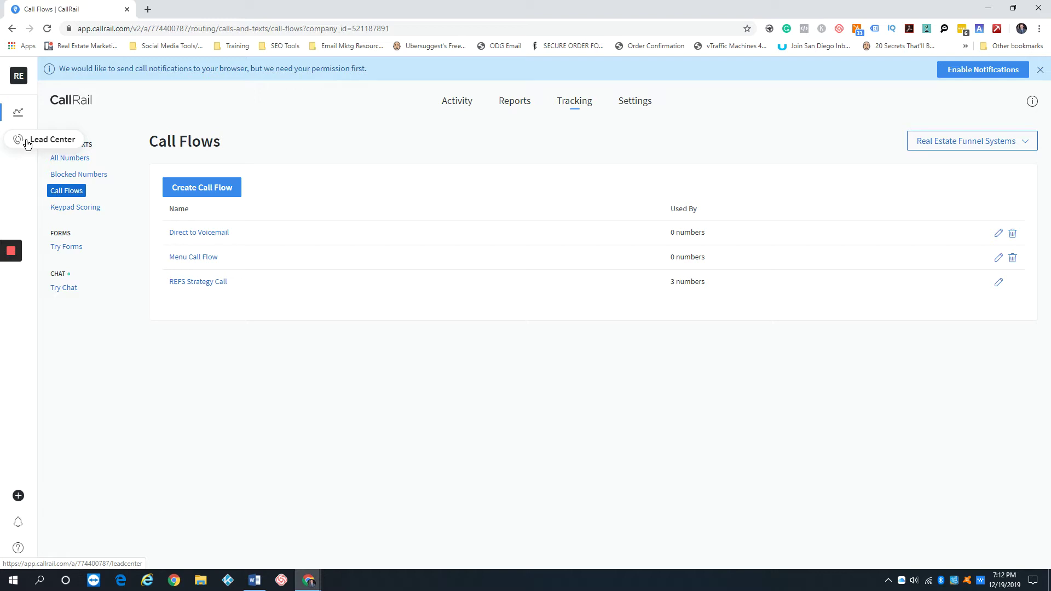
- Open the Lead Center and view the 7-second Seattle inbound call tagged Strategy Call
{"action": "left_click", "coordinate": [28, 144]}
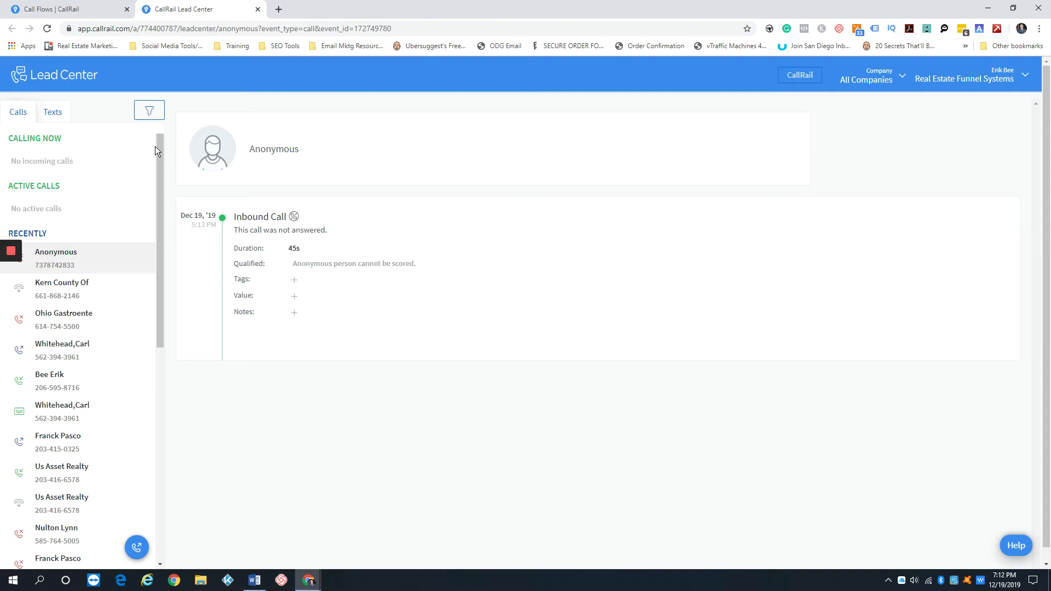
{"action": "scroll", "coordinate": [142, 291], "scroll_direction": "down", "scroll_amount": 2}
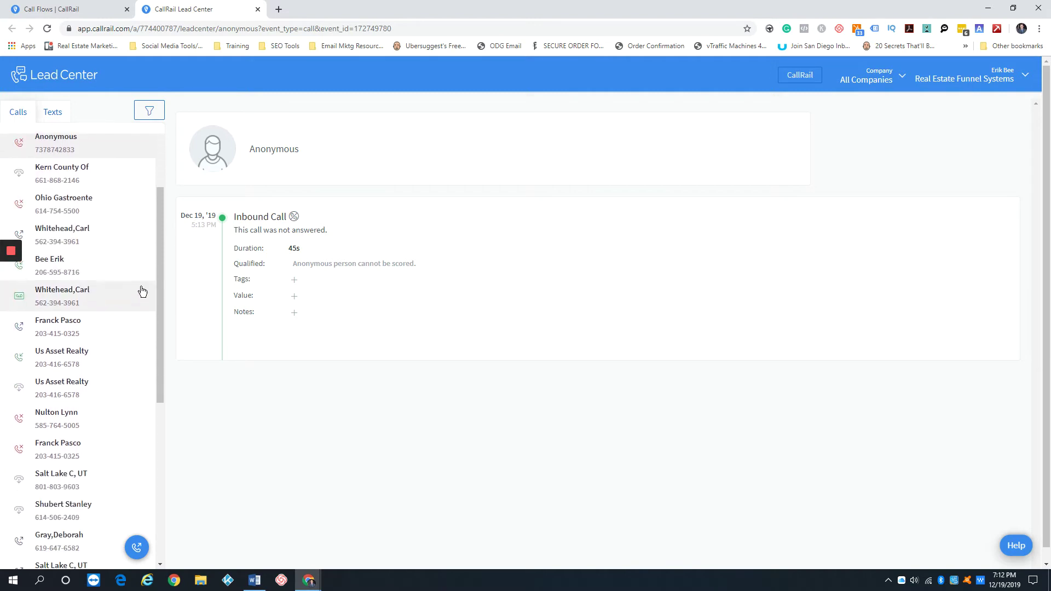
{"action": "left_click_drag", "start_coordinate": [156, 253], "coordinate": [149, 156]}
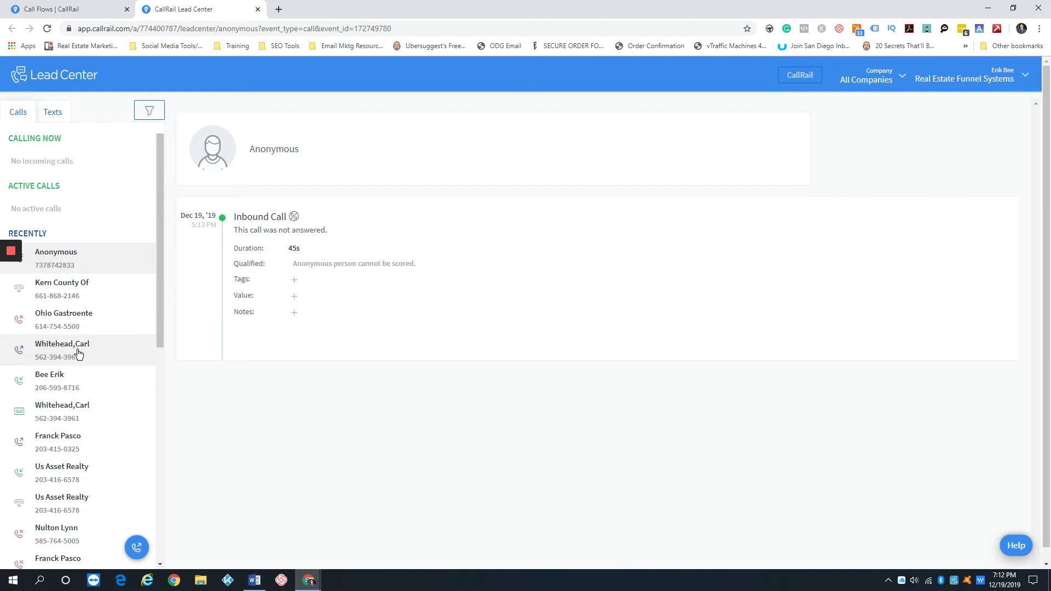
{"action": "left_click", "coordinate": [83, 381]}
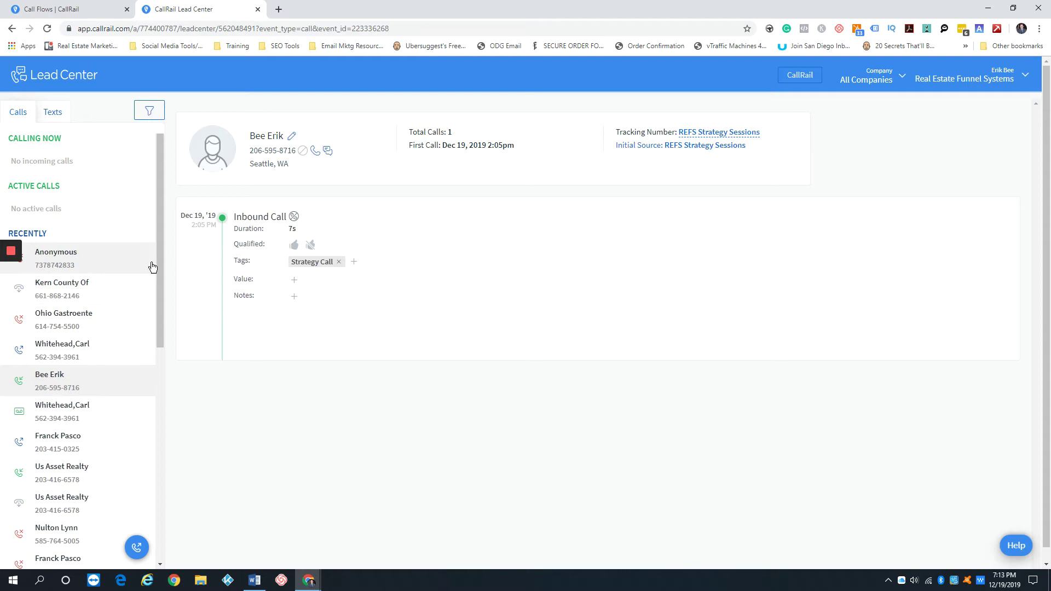
- Open the contact's dialer with Real Estate Funnel Systems as the company
{"action": "left_click", "coordinate": [315, 151]}
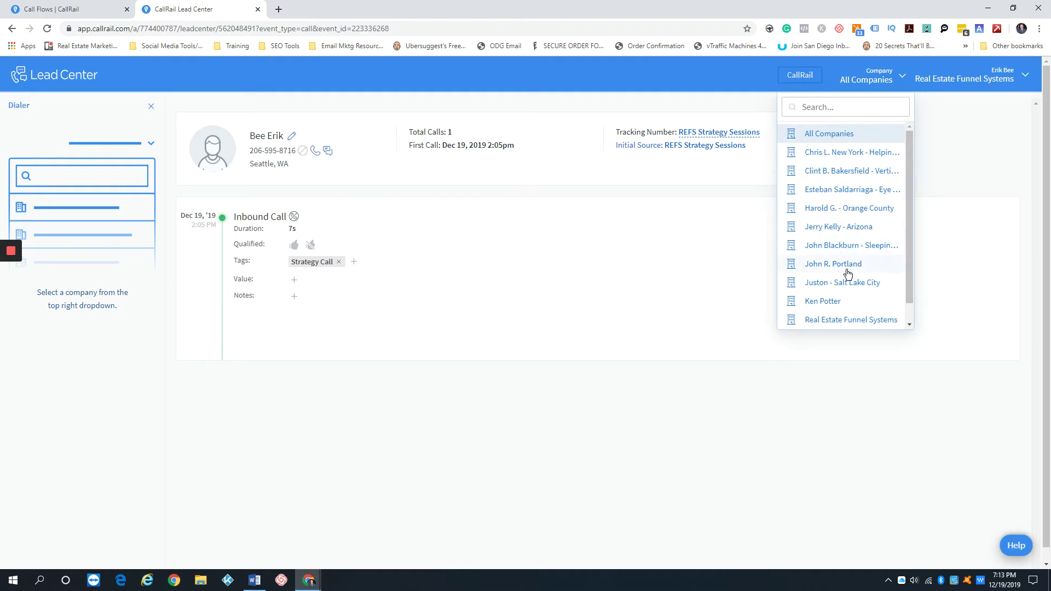
{"action": "left_click", "coordinate": [839, 319]}
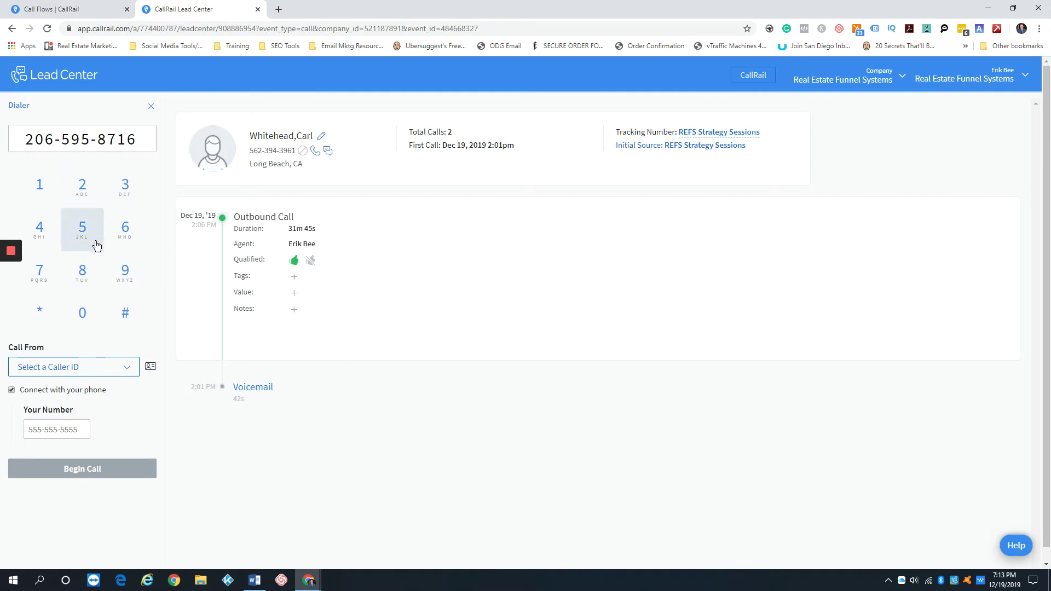
{"action": "triple_click", "coordinate": [87, 141]}
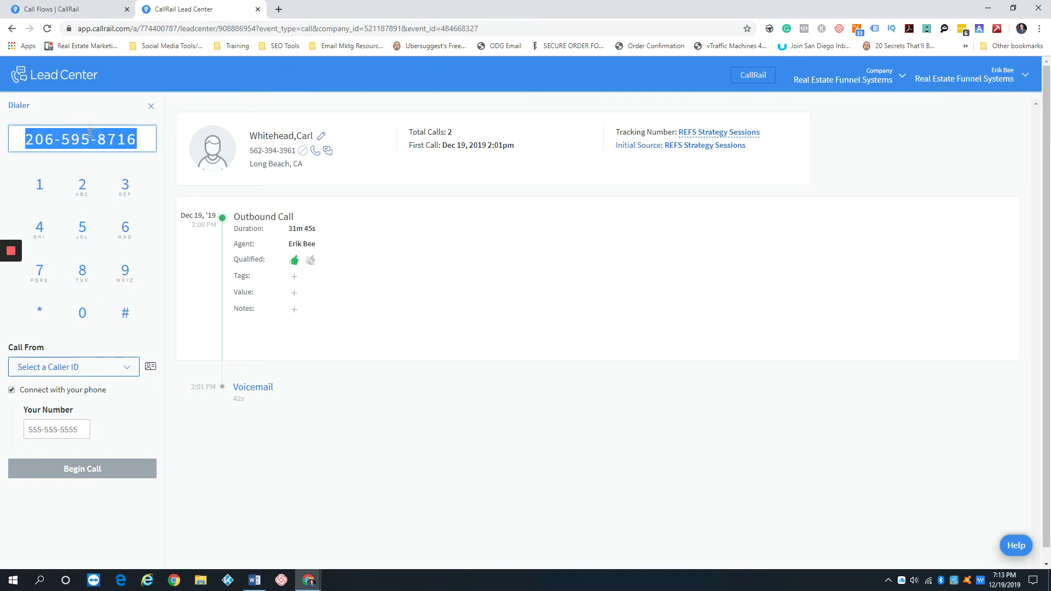
{"action": "left_click", "coordinate": [386, 184]}
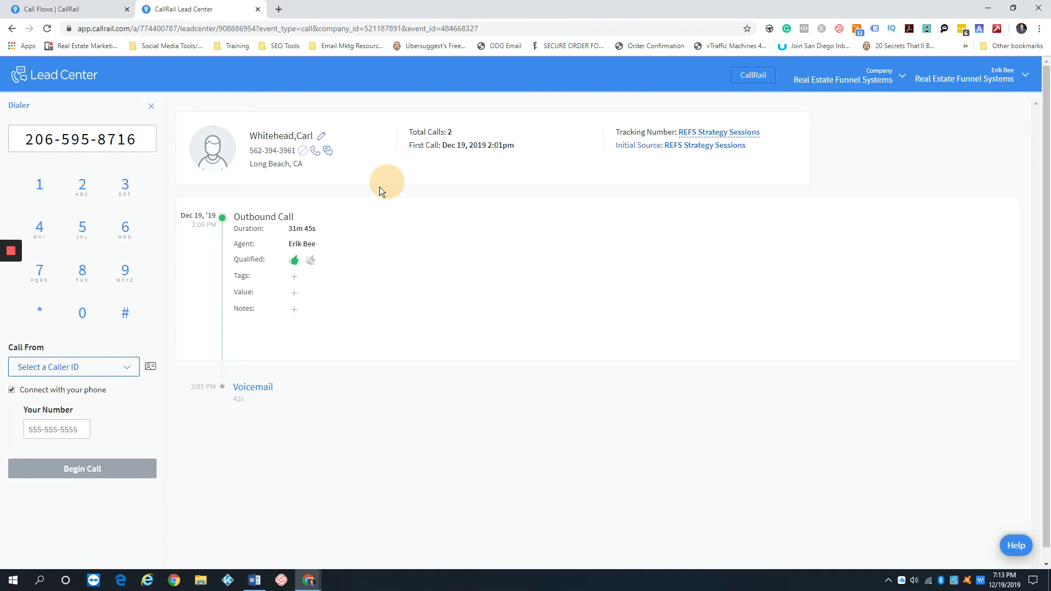
- Set the Text Campaign tracking number as the dialer's caller ID
{"action": "left_click", "coordinate": [105, 377]}
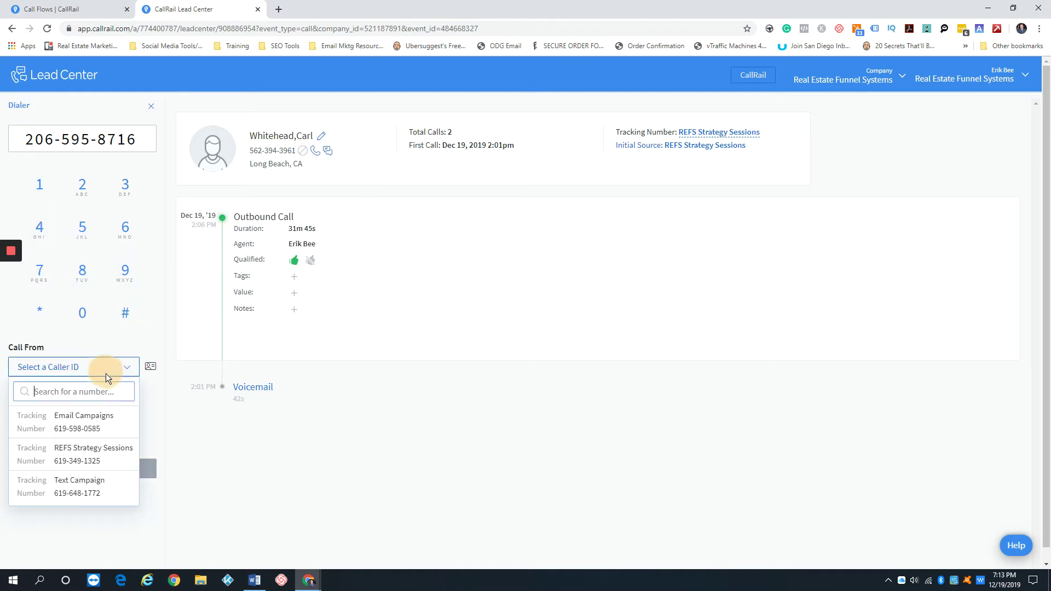
{"action": "scroll", "coordinate": [85, 449], "scroll_direction": "down", "scroll_amount": 1}
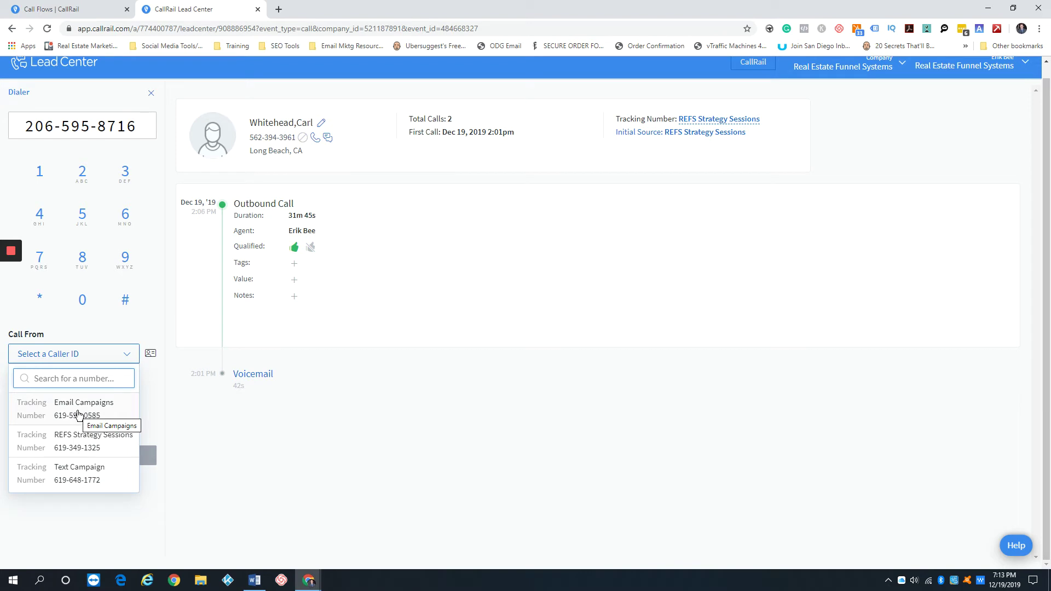
{"action": "left_click", "coordinate": [82, 478]}
{"action": "left_click", "coordinate": [53, 420]}
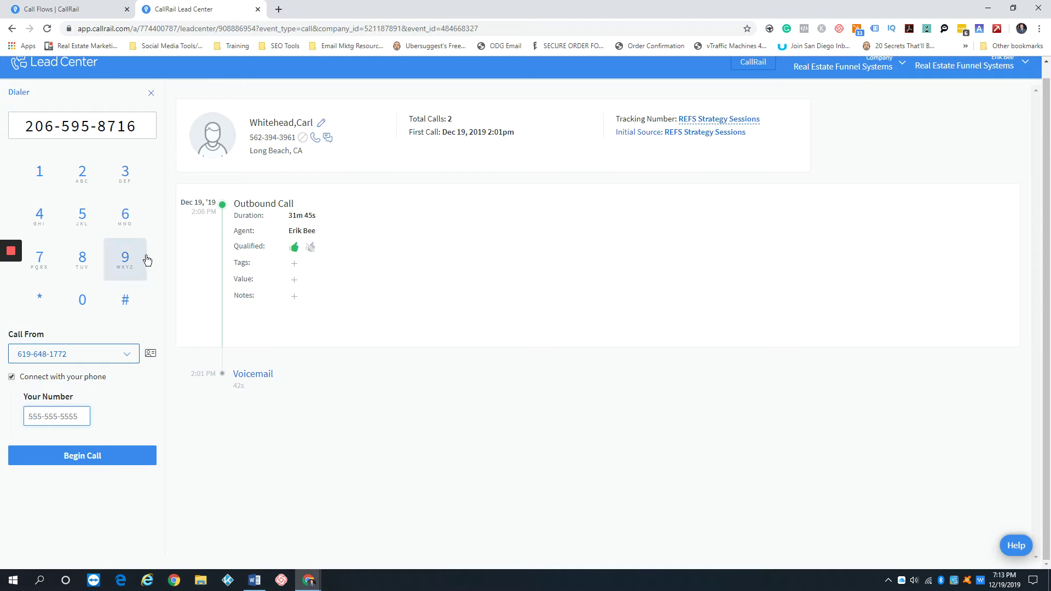
{"action": "left_click_drag", "start_coordinate": [31, 128], "coordinate": [138, 127]}
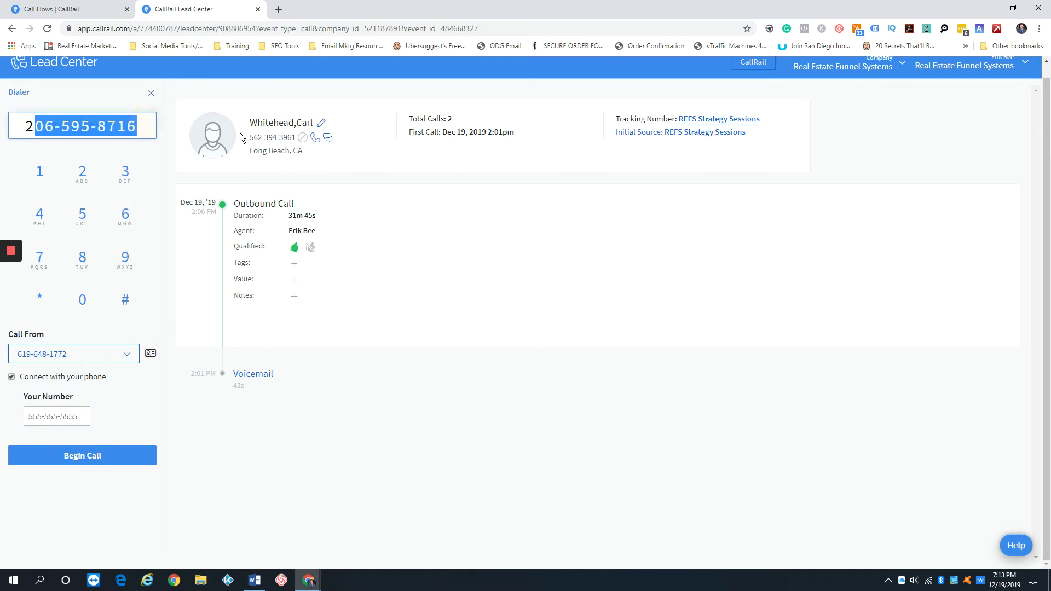
{"action": "left_click", "coordinate": [361, 160]}
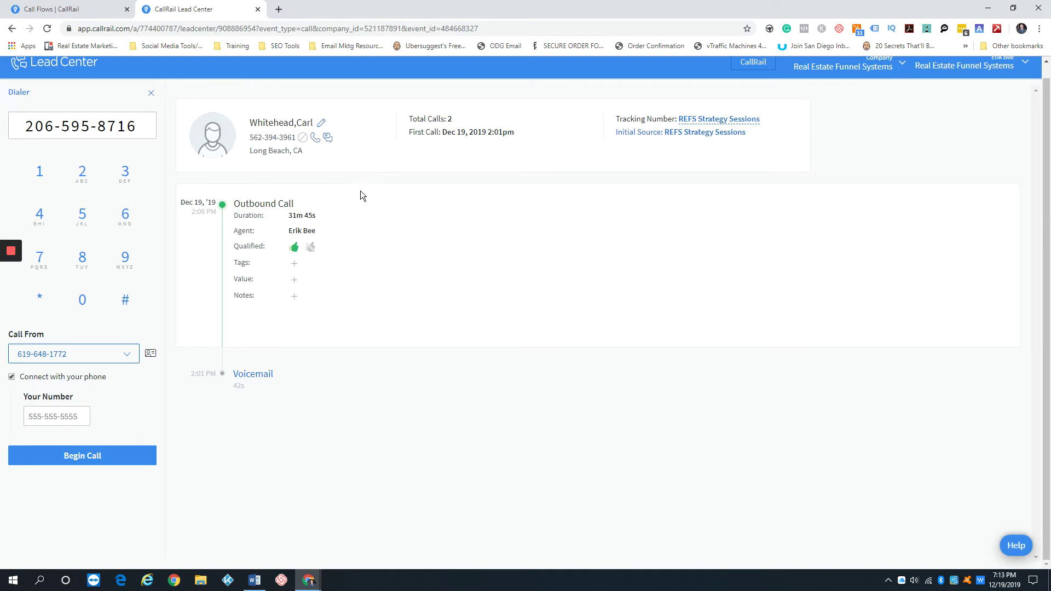
{"action": "left_click", "coordinate": [37, 354]}
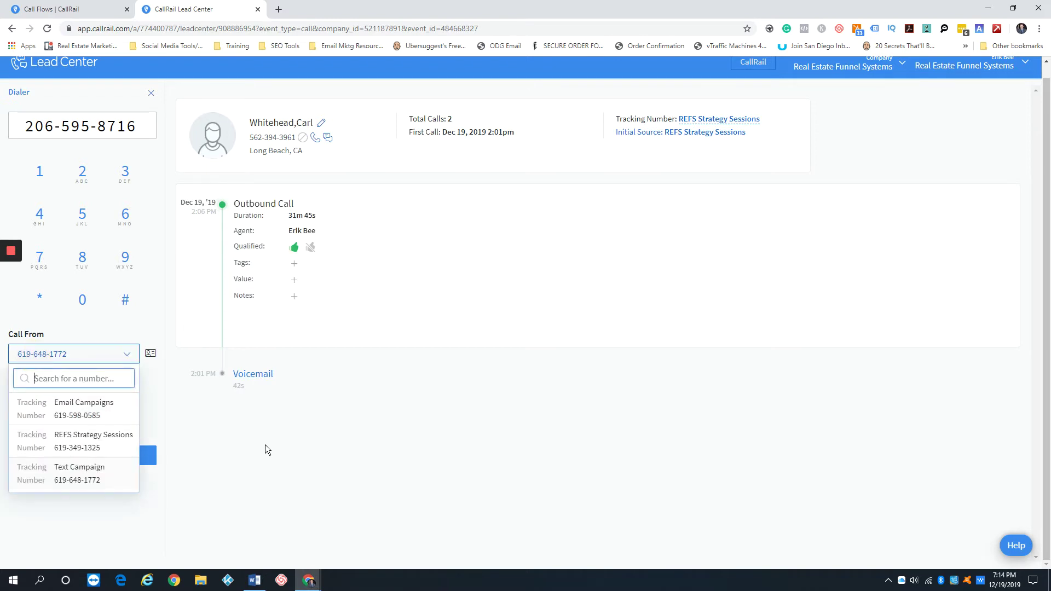
{"action": "left_click", "coordinate": [406, 412]}
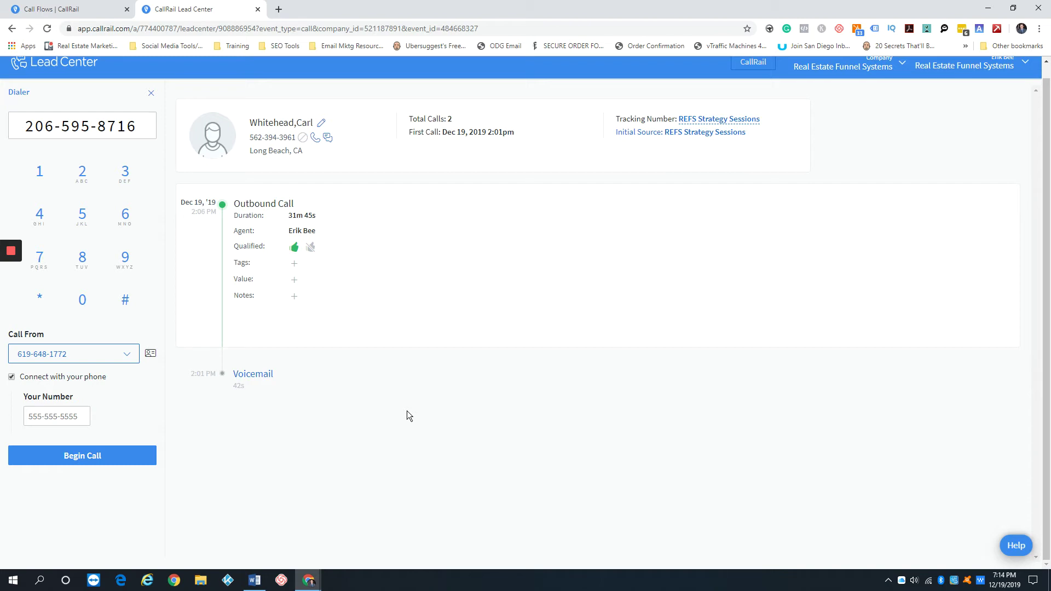
- Close the dialer, glance at the Texts list, and return to the Call Flows browser tab
{"action": "scroll", "coordinate": [170, 151], "scroll_direction": "up", "scroll_amount": 1}
{"action": "left_click", "coordinate": [152, 109]}
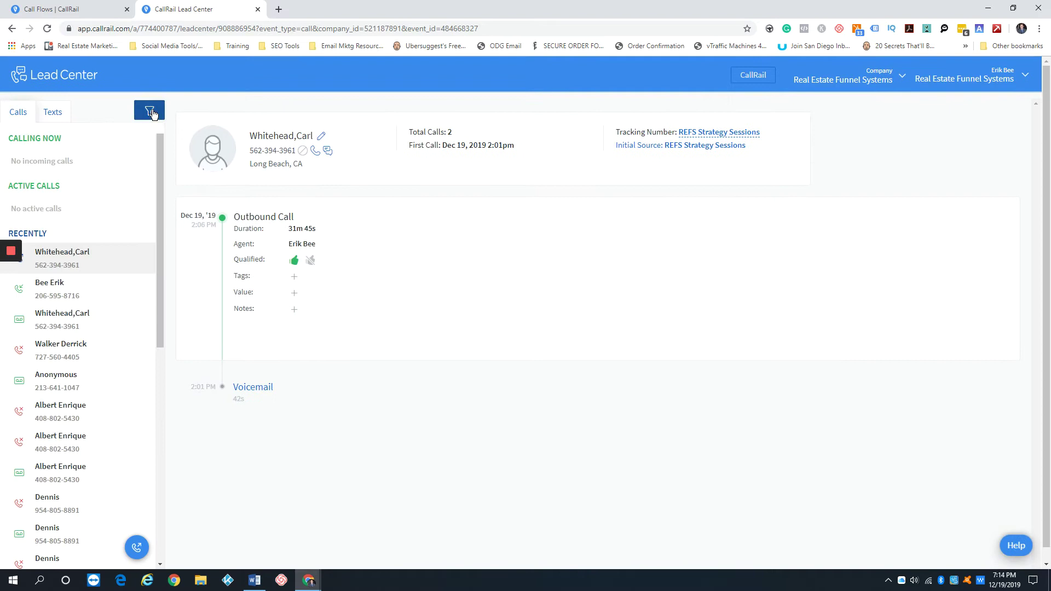
{"action": "left_click", "coordinate": [54, 112]}
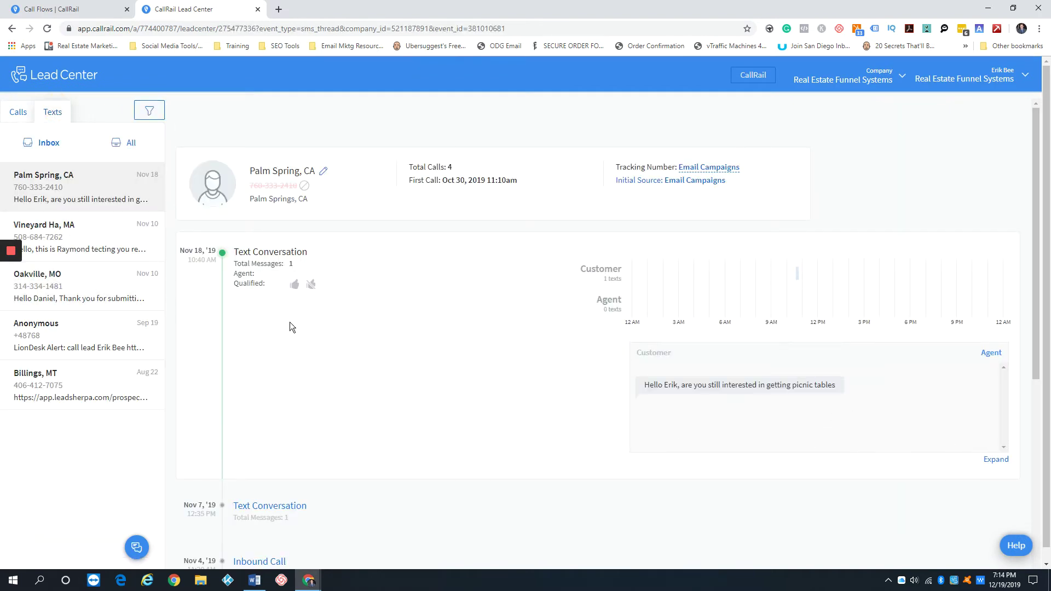
{"action": "left_click", "coordinate": [55, 11]}
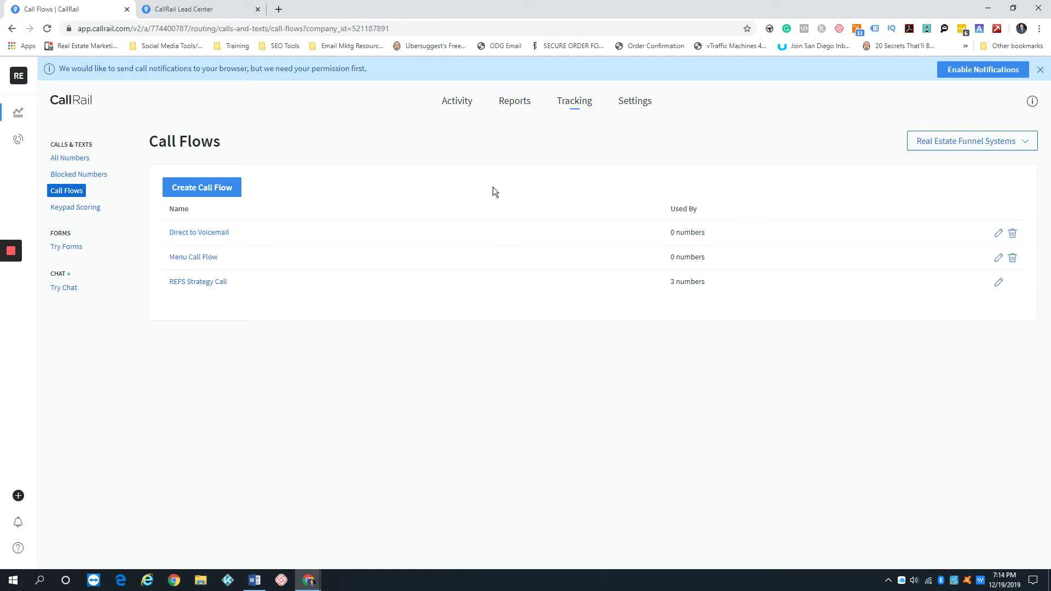
- Open Settings, check the Tags list, then go back to All Integrations
{"action": "left_click", "coordinate": [638, 102]}
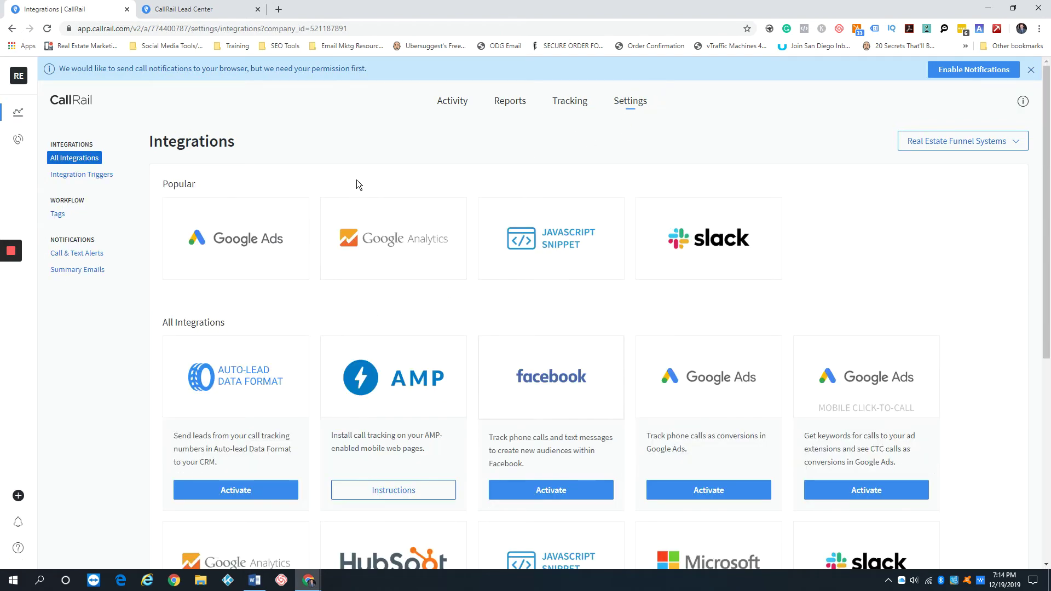
{"action": "left_click", "coordinate": [57, 213]}
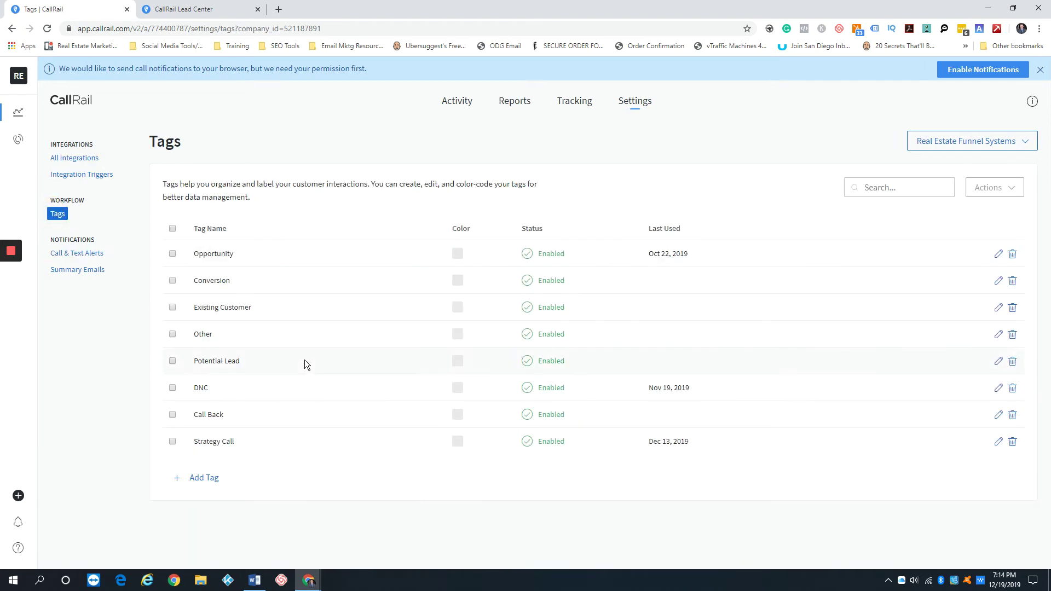
{"action": "left_click", "coordinate": [69, 159]}
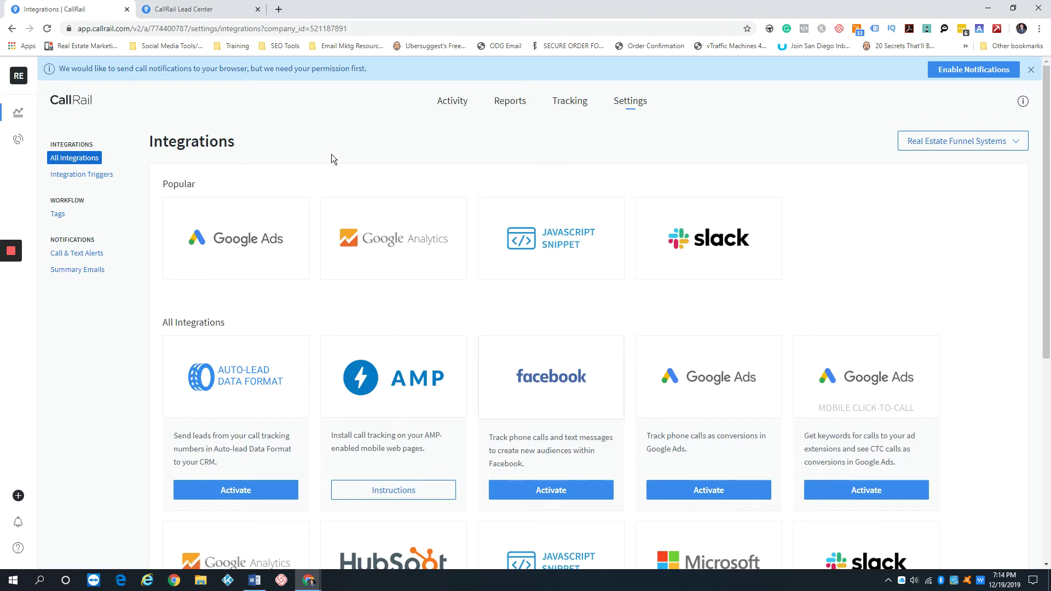
- Scroll the integration cards down to Unbounce, Webhooks, Wix and WordPress
{"action": "scroll", "coordinate": [253, 159], "scroll_direction": "down", "scroll_amount": 1}
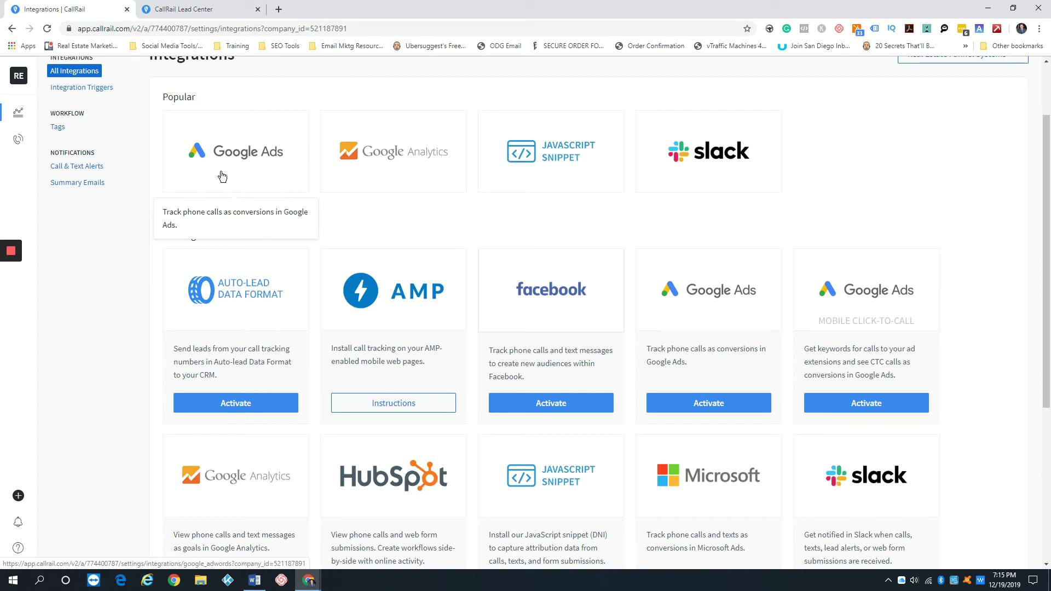
{"action": "mouse_move", "coordinate": [431, 159]}
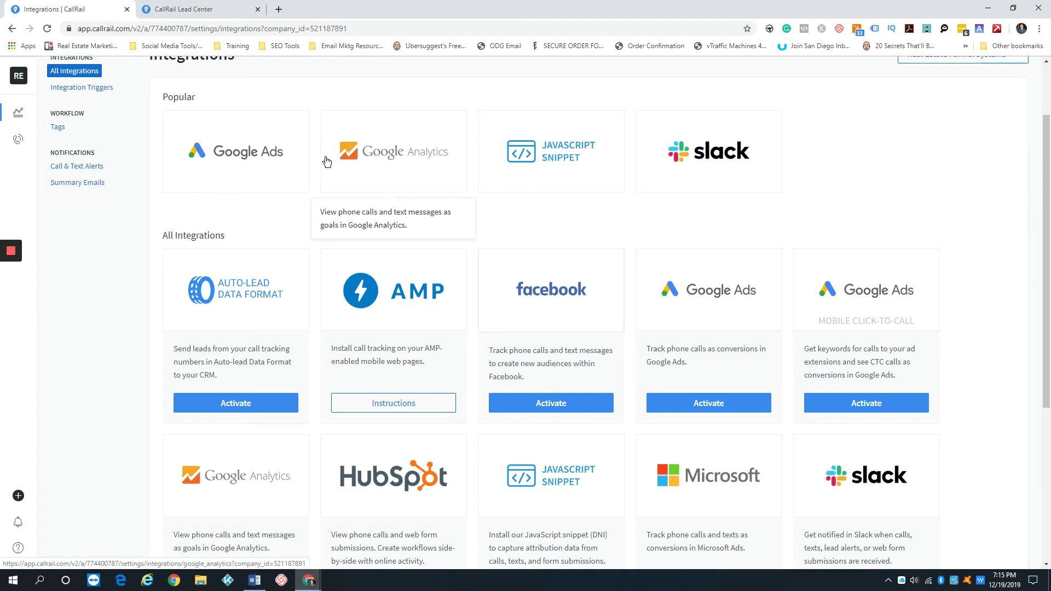
{"action": "scroll", "coordinate": [698, 162], "scroll_direction": "down", "scroll_amount": 2}
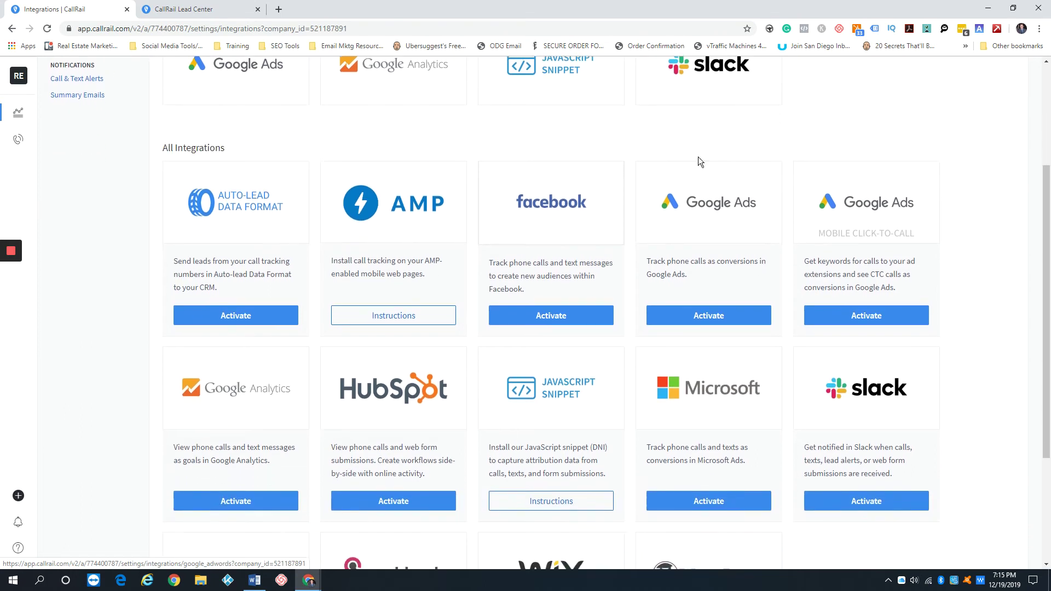
{"action": "mouse_move", "coordinate": [708, 95]}
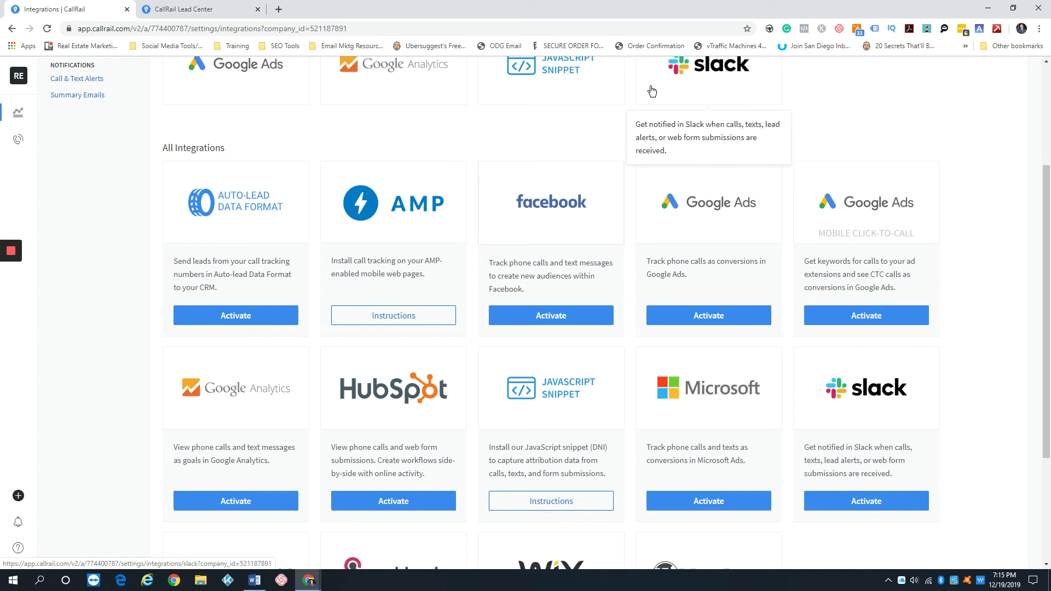
{"action": "scroll", "coordinate": [490, 189], "scroll_direction": "down", "scroll_amount": 1}
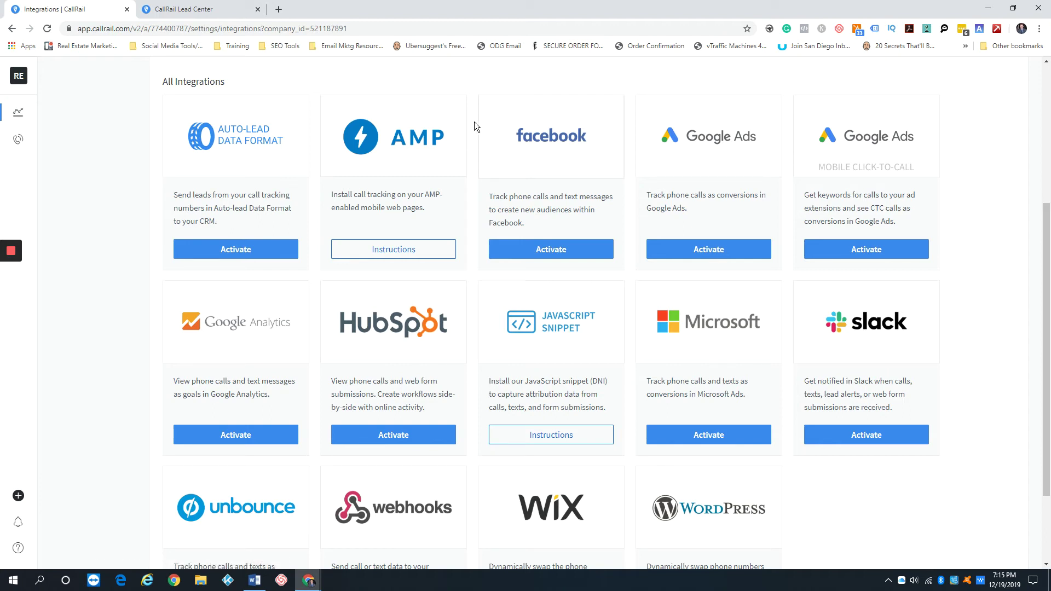
{"action": "scroll", "coordinate": [474, 122], "scroll_direction": "down", "scroll_amount": 2}
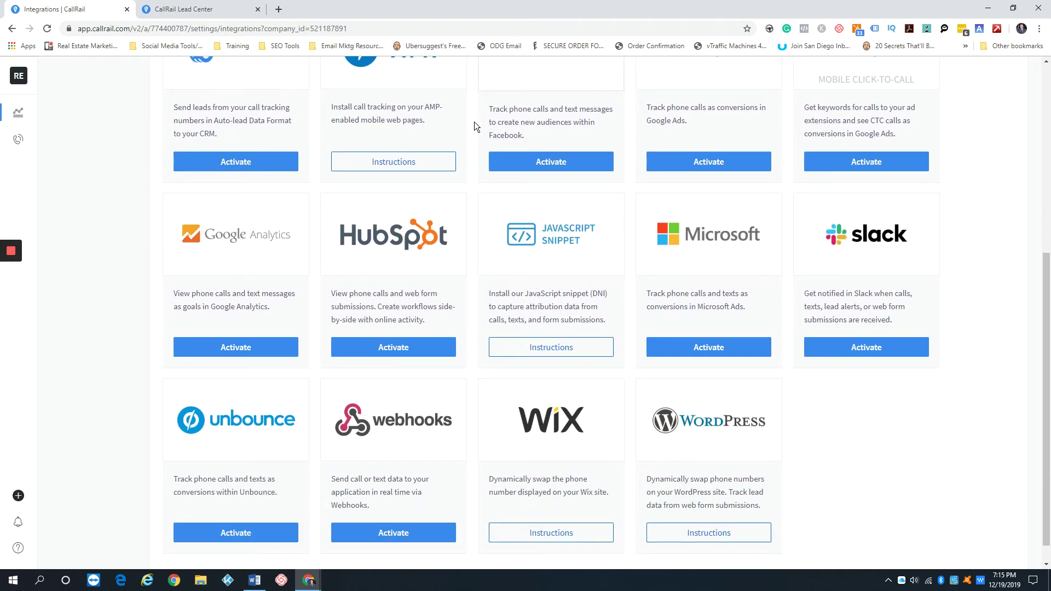
{"action": "scroll", "coordinate": [474, 121], "scroll_direction": "down", "scroll_amount": 1}
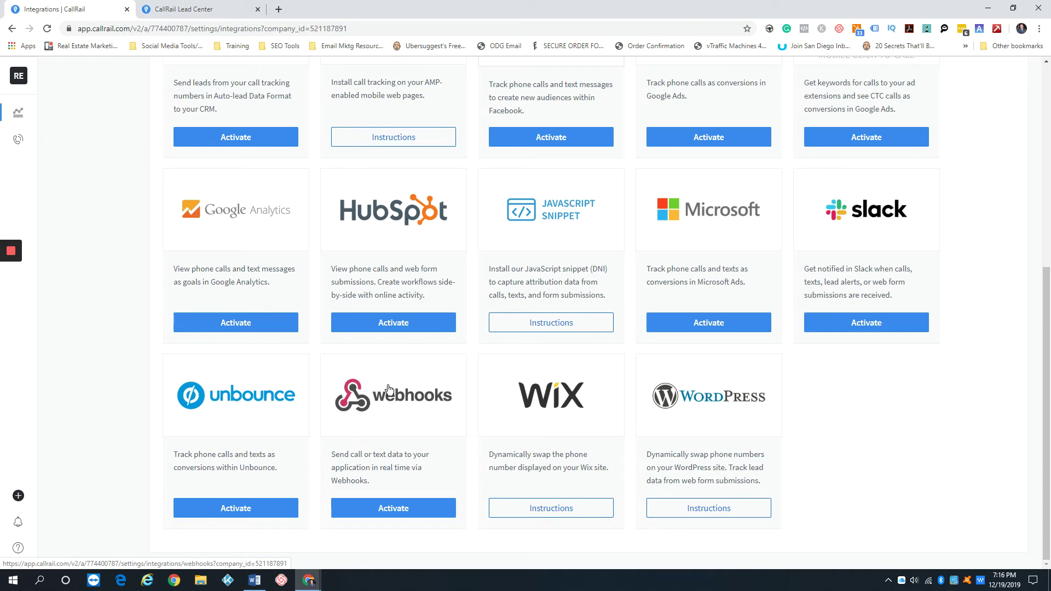
- Open the Webhooks integration and review its empty Pre-Call, Post-Call and Call Modified URL fields
{"action": "left_click", "coordinate": [390, 391]}
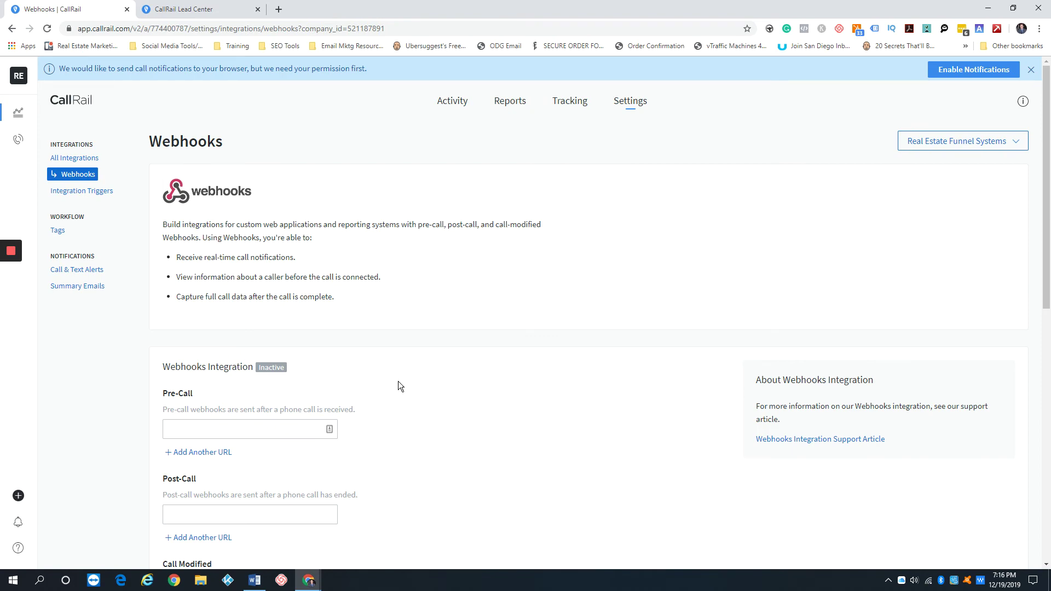
{"action": "scroll", "coordinate": [449, 268], "scroll_direction": "down", "scroll_amount": 5}
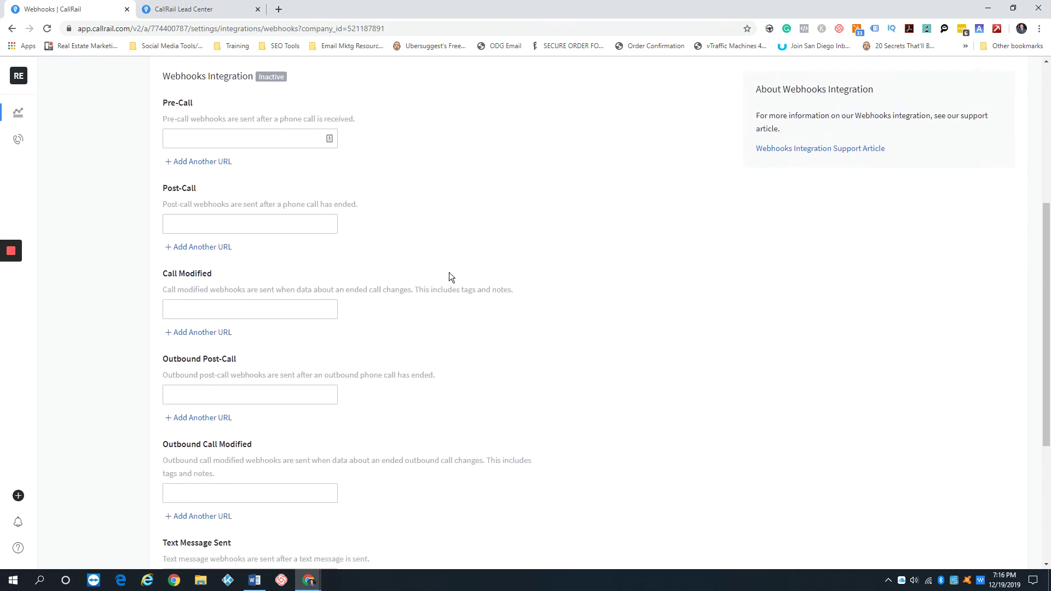
{"action": "scroll", "coordinate": [449, 272], "scroll_direction": "up", "scroll_amount": 5}
{"action": "scroll", "coordinate": [490, 335], "scroll_direction": "down", "scroll_amount": 10}
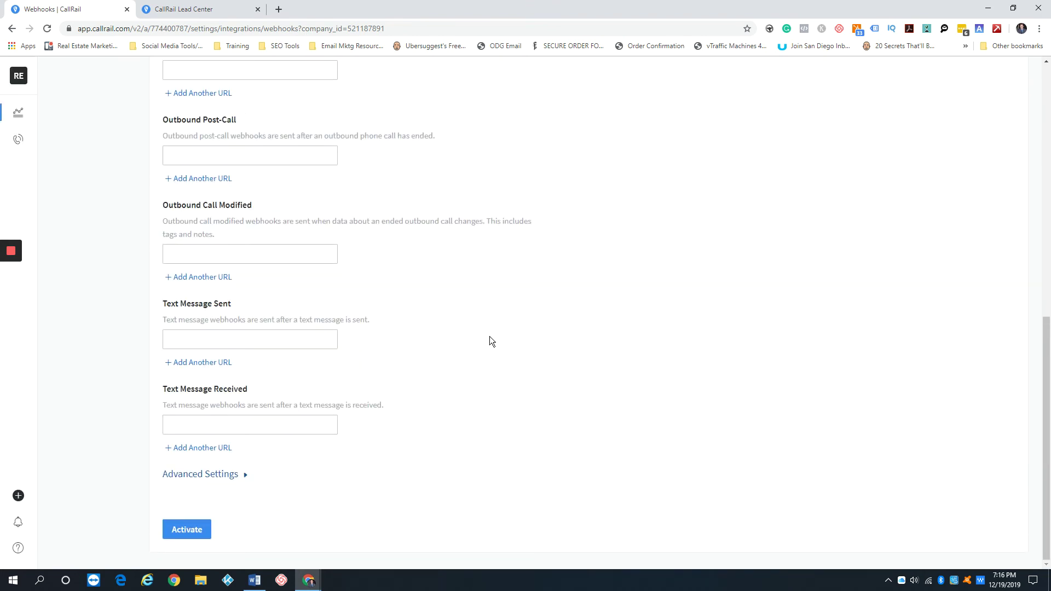
{"action": "scroll", "coordinate": [489, 336], "scroll_direction": "up", "scroll_amount": 6}
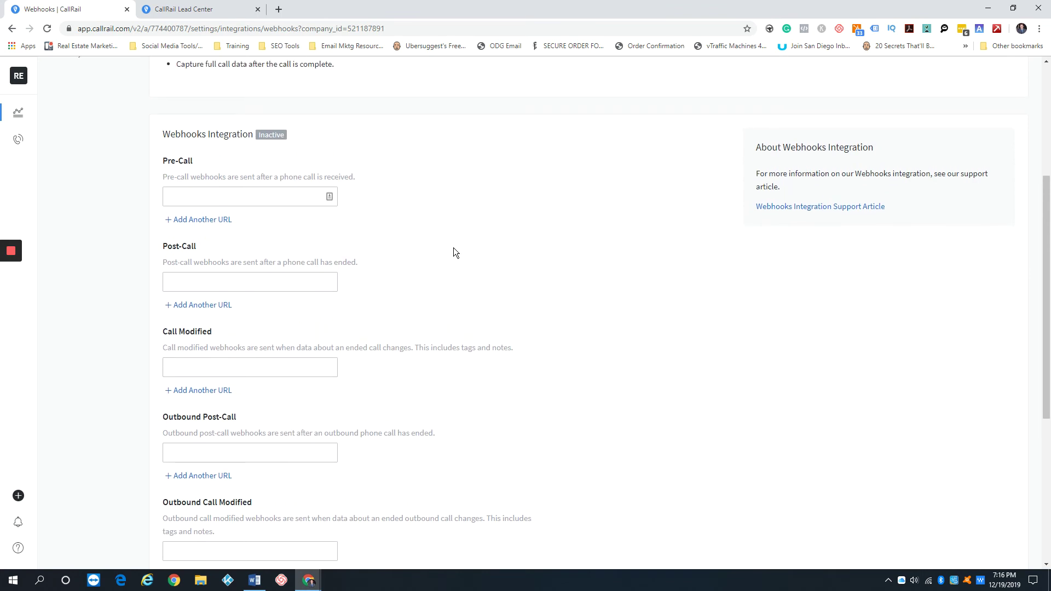
{"action": "scroll", "coordinate": [467, 234], "scroll_direction": "down", "scroll_amount": 1}
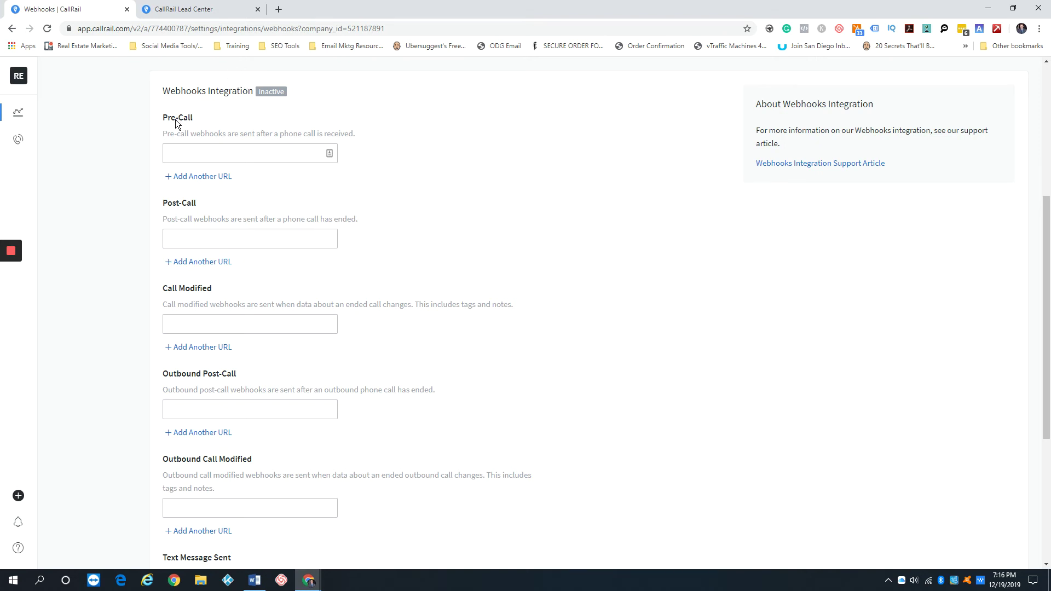
{"action": "left_click", "coordinate": [426, 129]}
{"action": "left_click", "coordinate": [226, 152]}
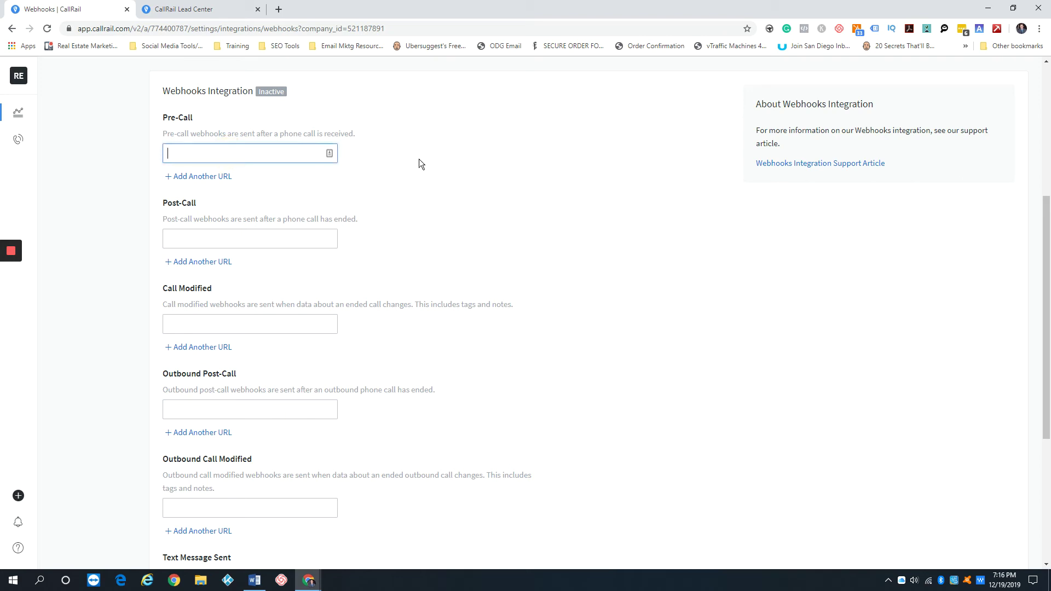
{"action": "left_click", "coordinate": [420, 160]}
{"action": "scroll", "coordinate": [317, 186], "scroll_direction": "down", "scroll_amount": 1}
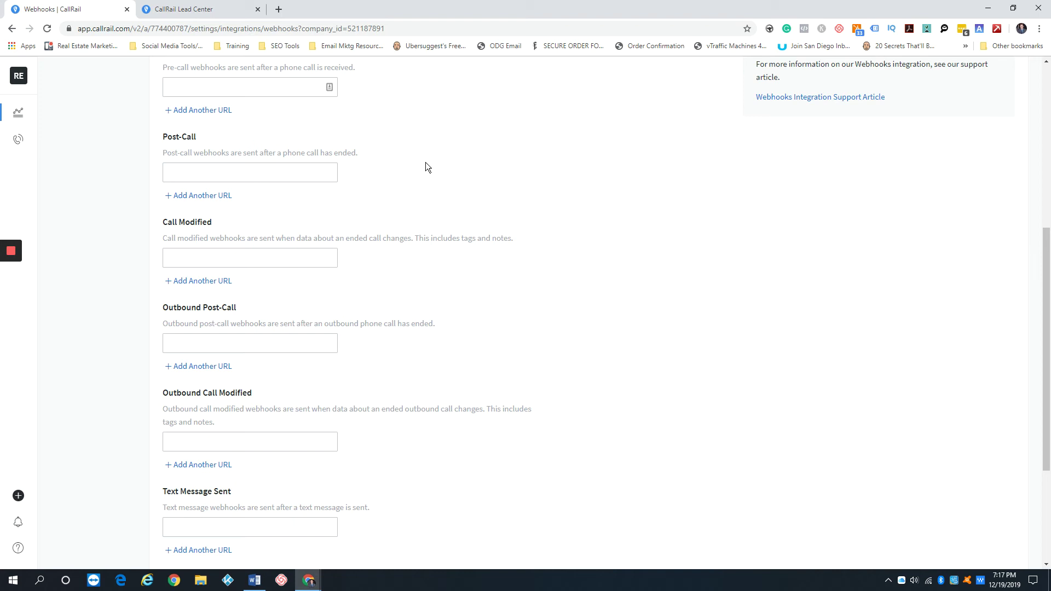
{"action": "scroll", "coordinate": [384, 168], "scroll_direction": "down", "scroll_amount": 2}
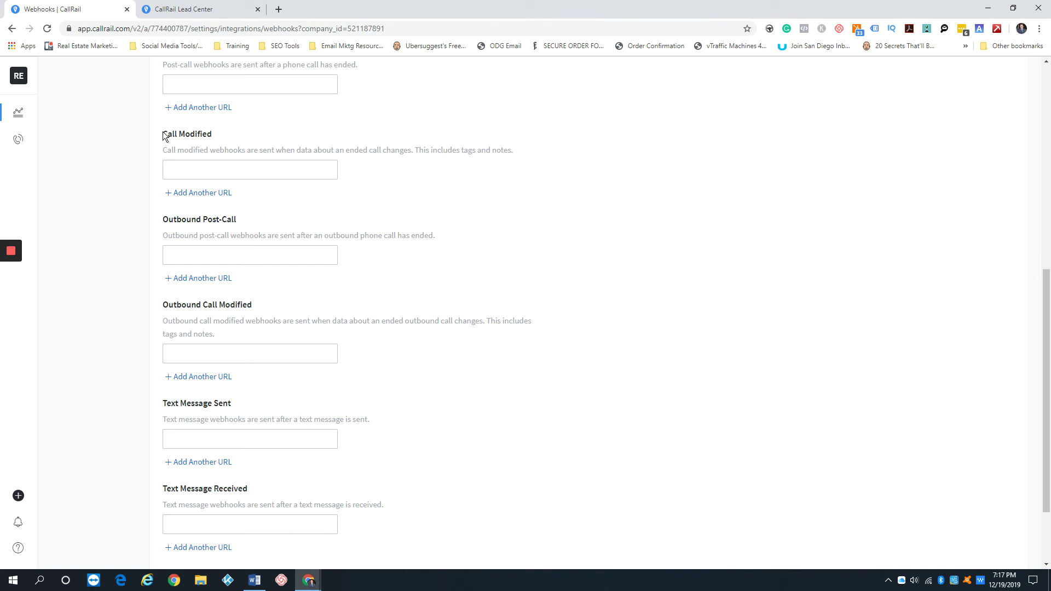
{"action": "left_click", "coordinate": [259, 129]}
{"action": "scroll", "coordinate": [259, 132], "scroll_direction": "down", "scroll_amount": 2}
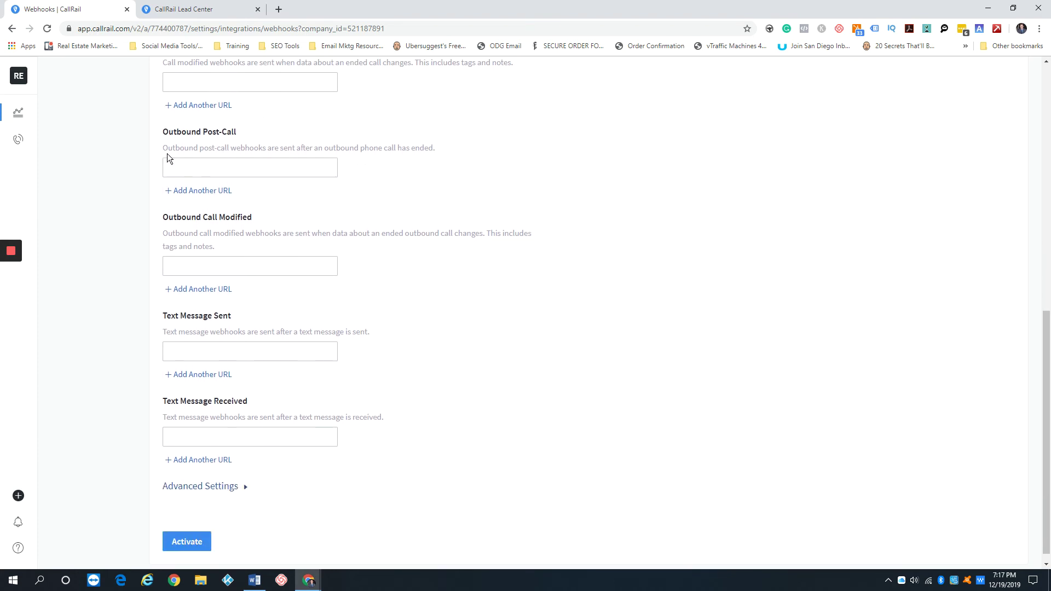
{"action": "left_click_drag", "start_coordinate": [163, 132], "coordinate": [238, 133]}
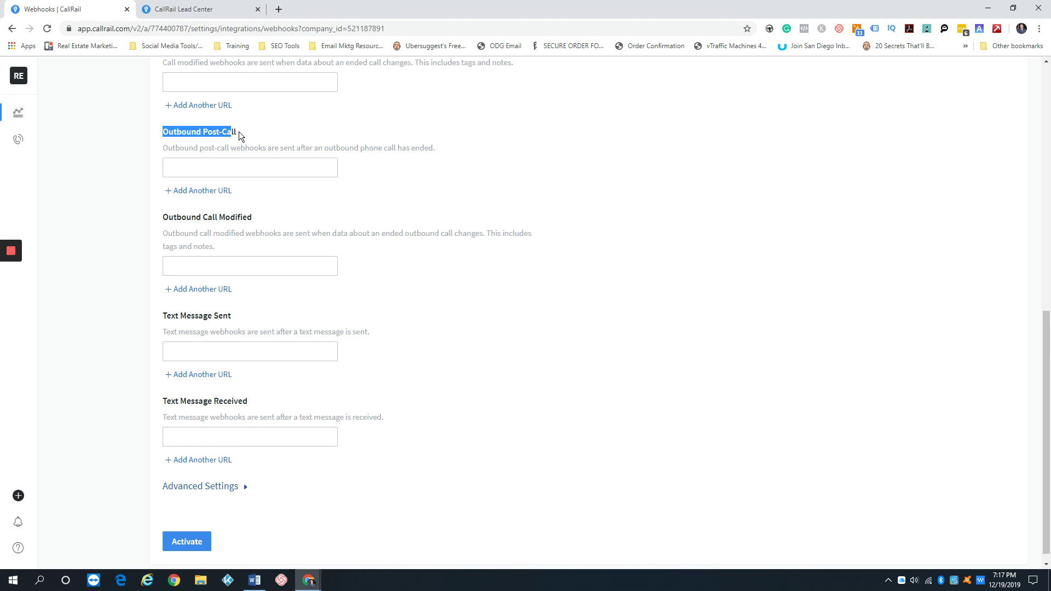
{"action": "scroll", "coordinate": [239, 131], "scroll_direction": "down", "scroll_amount": 1}
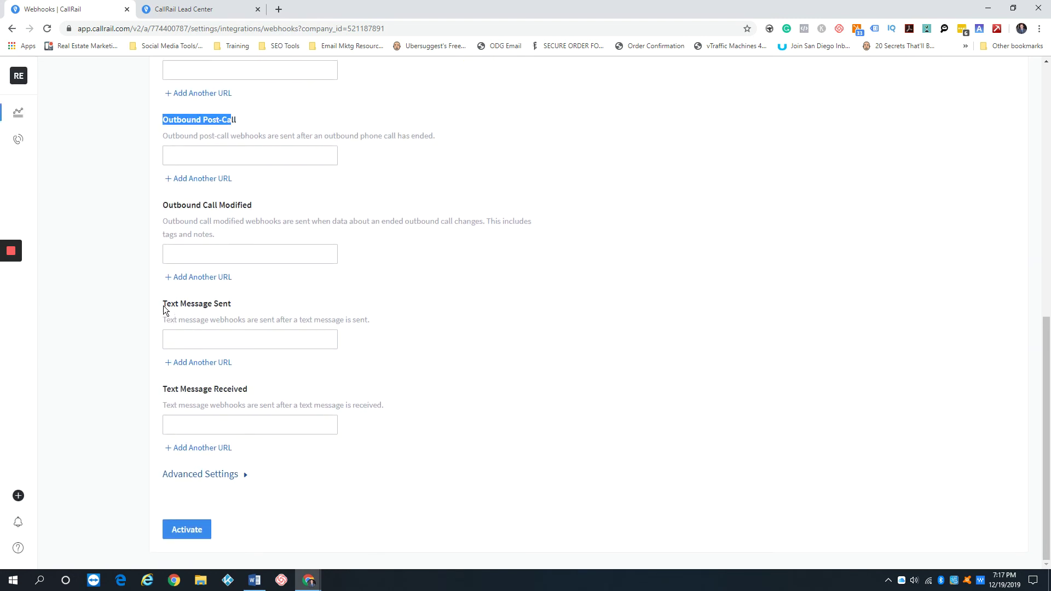
{"action": "left_click_drag", "start_coordinate": [164, 306], "coordinate": [246, 301]}
{"action": "left_click_drag", "start_coordinate": [164, 390], "coordinate": [310, 389]}
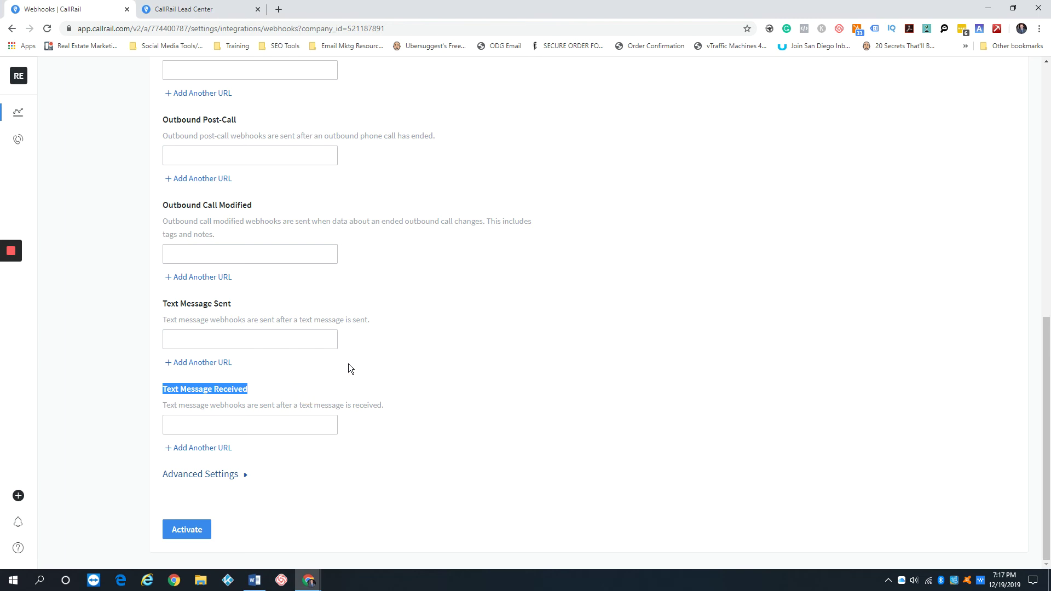
{"action": "left_click", "coordinate": [183, 425]}
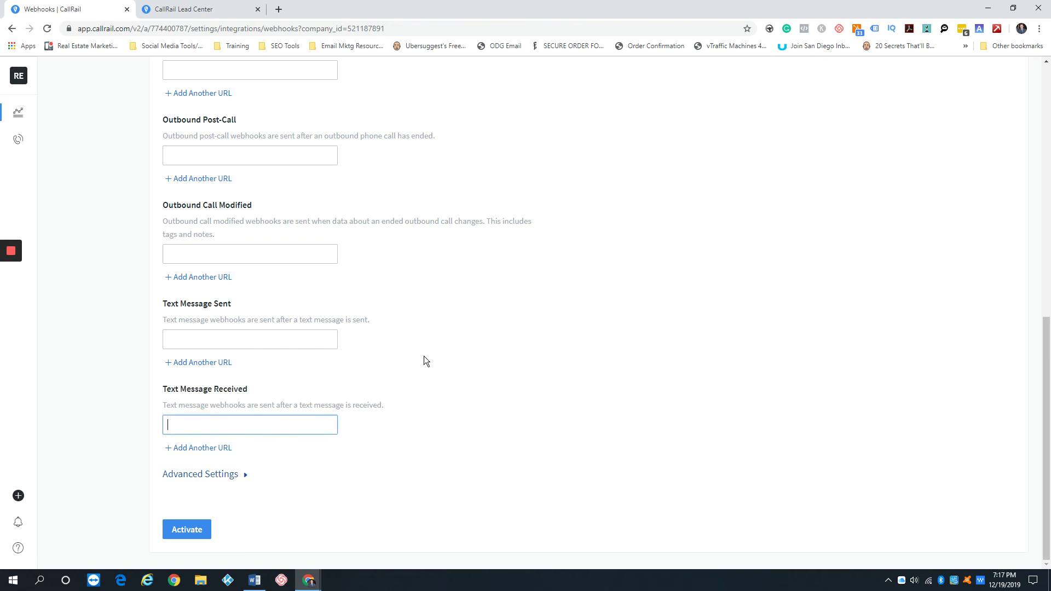
{"action": "scroll", "coordinate": [446, 329], "scroll_direction": "up", "scroll_amount": 3}
{"action": "scroll", "coordinate": [446, 327], "scroll_direction": "up", "scroll_amount": 1}
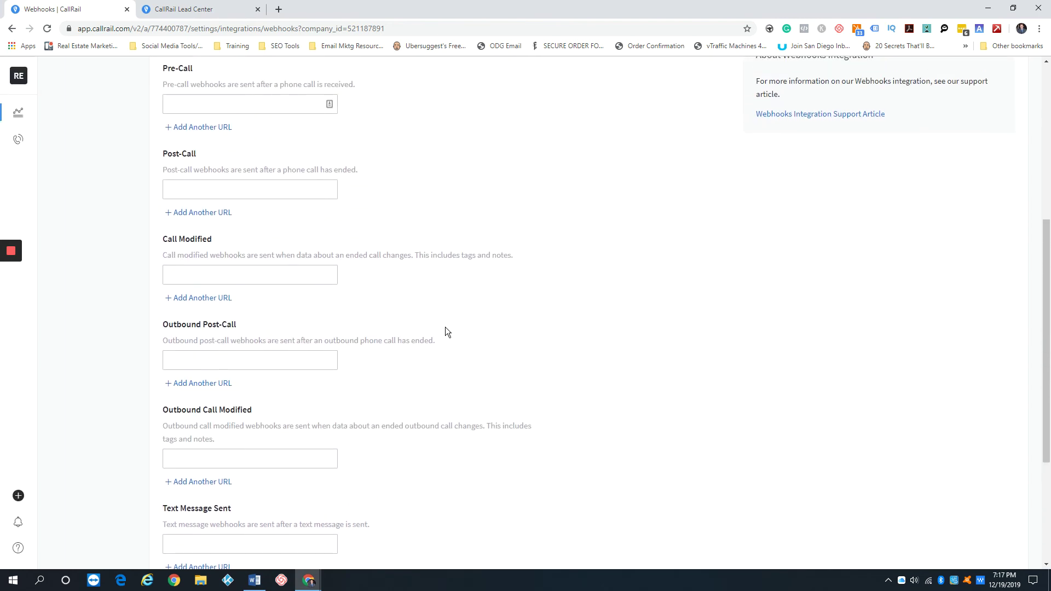
{"action": "scroll", "coordinate": [445, 329], "scroll_direction": "up", "scroll_amount": 2}
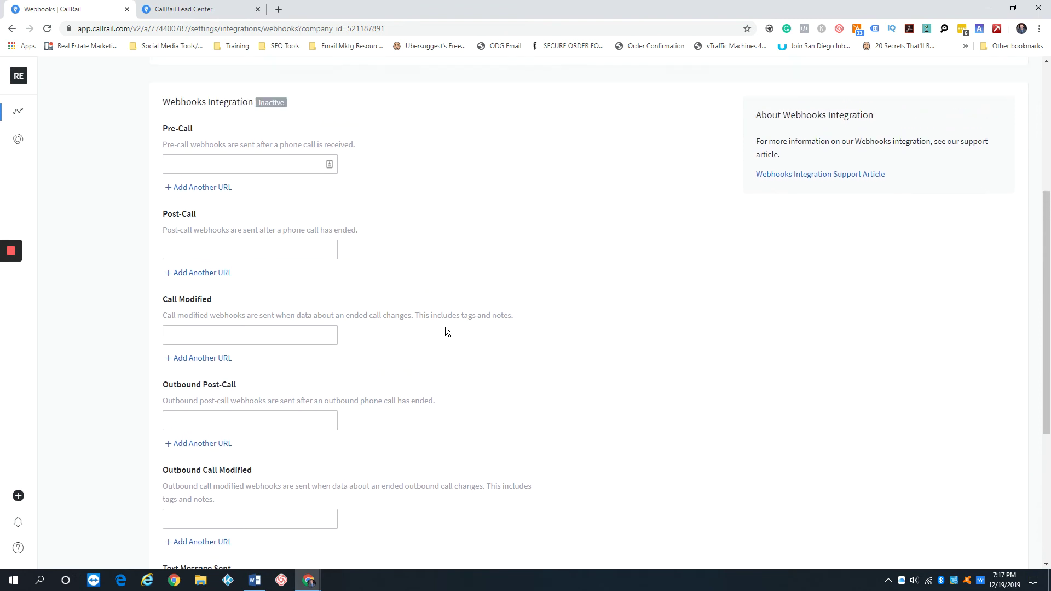
{"action": "left_click", "coordinate": [221, 219]}
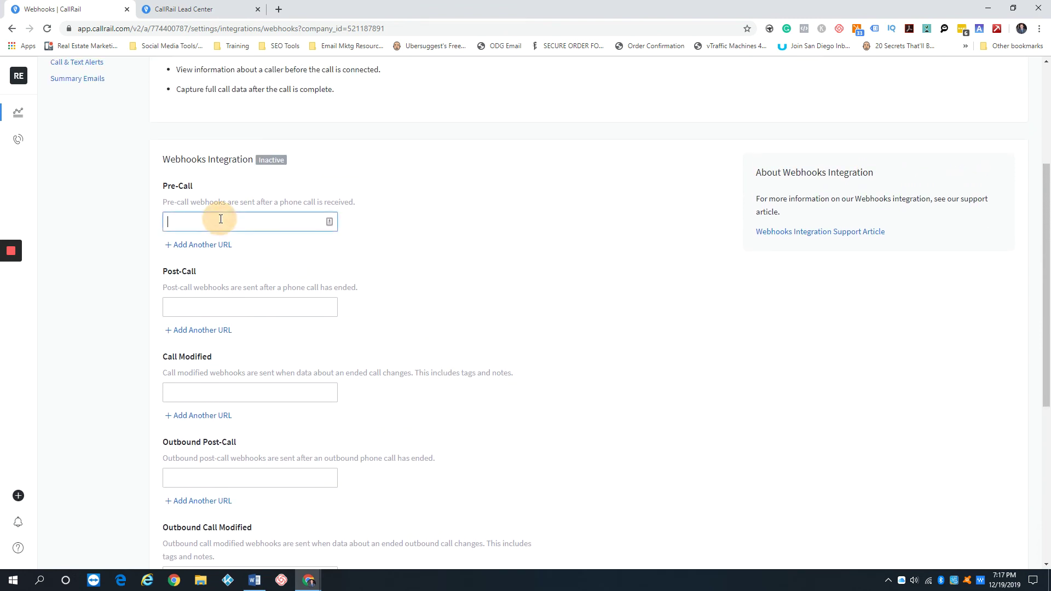
{"action": "scroll", "coordinate": [189, 242], "scroll_direction": "down", "scroll_amount": 2}
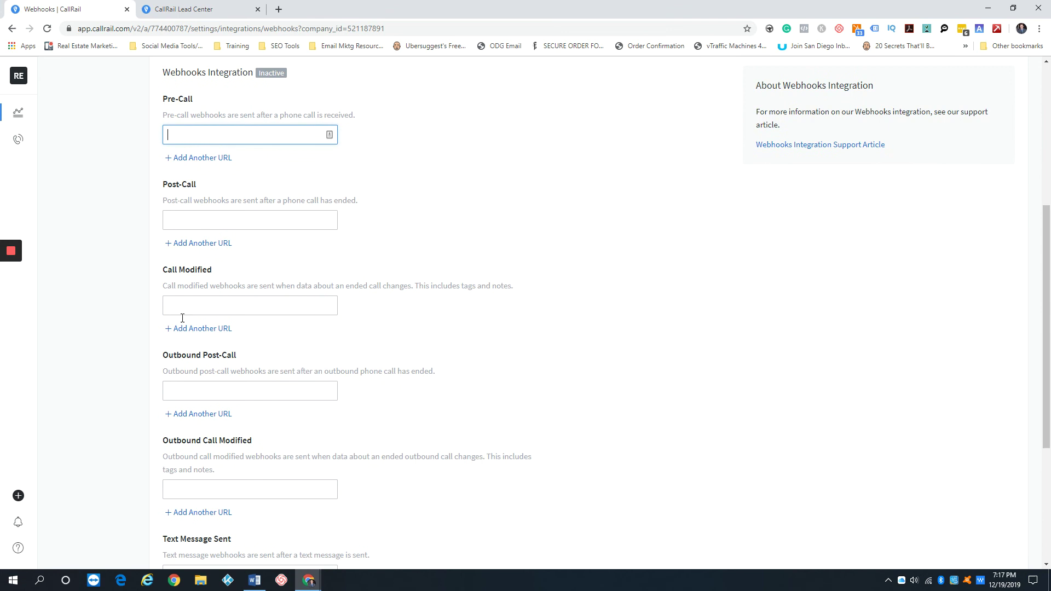
{"action": "scroll", "coordinate": [107, 329], "scroll_direction": "down", "scroll_amount": 1}
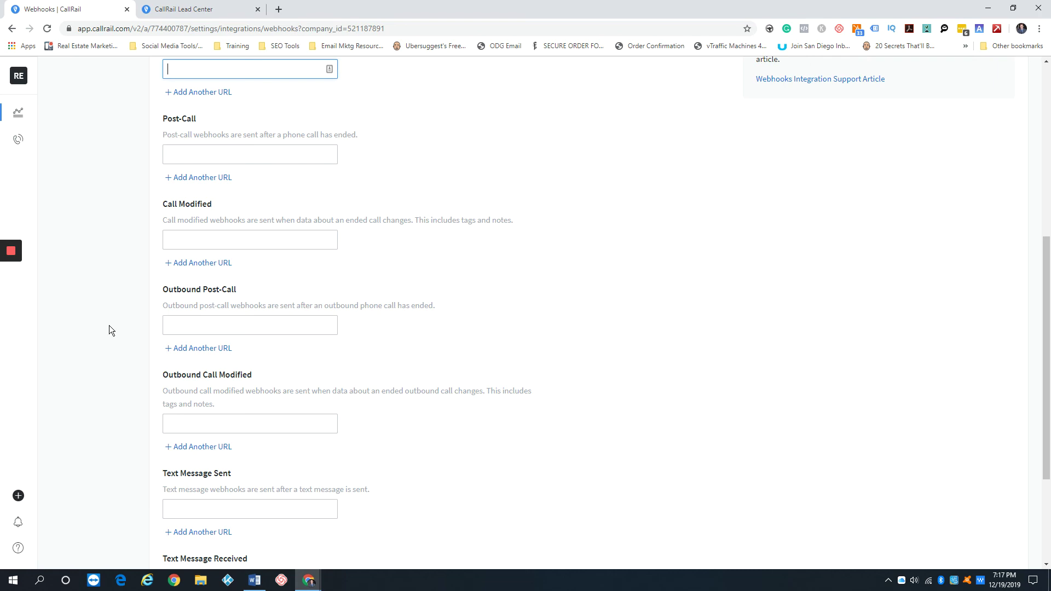
{"action": "scroll", "coordinate": [110, 325], "scroll_direction": "up", "scroll_amount": 7}
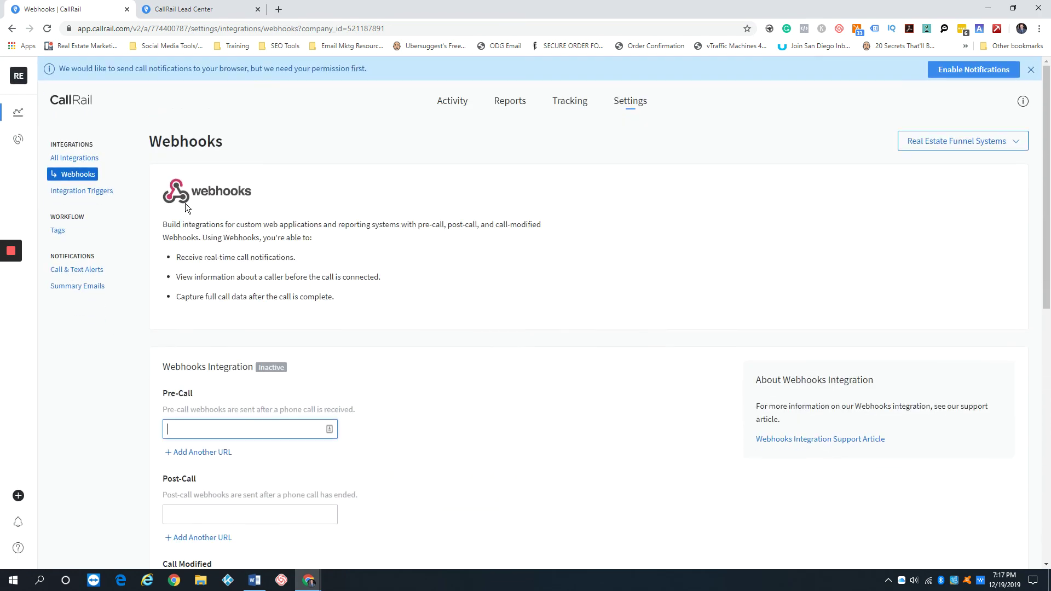
{"action": "left_click", "coordinate": [278, 199]}
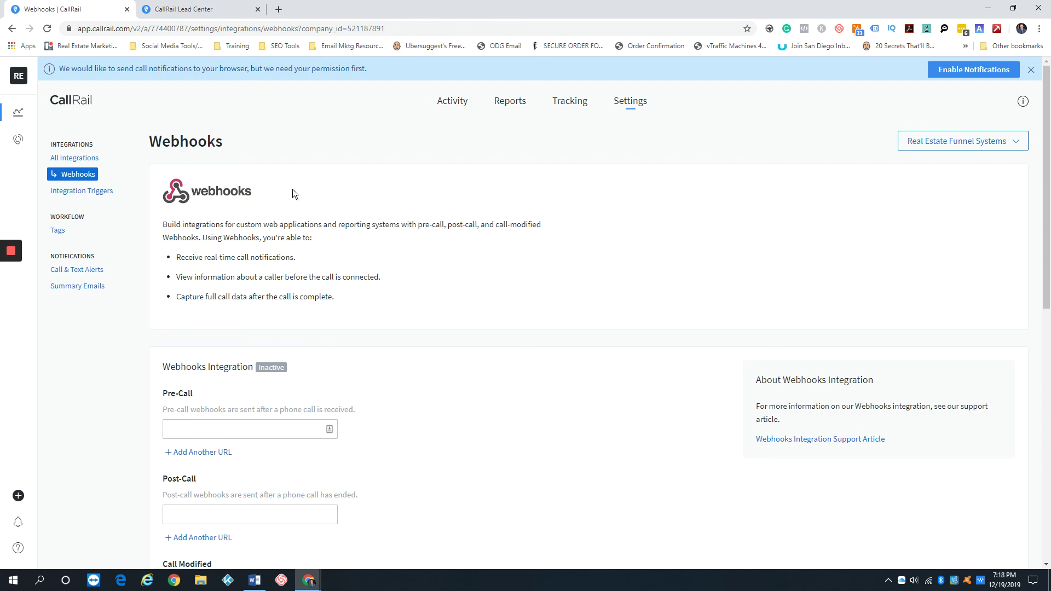
- Open Call & Text Alerts under Notifications, which has no alerts yet
{"action": "left_click", "coordinate": [85, 269]}
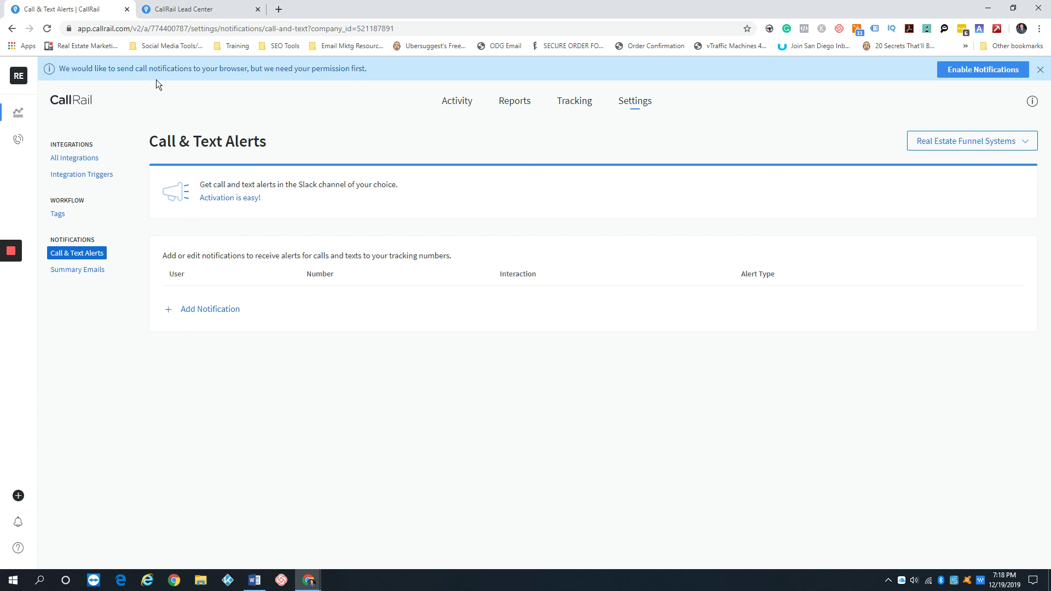
- Open Manage Account from the RE account avatar to reach the Billing page
{"action": "left_click", "coordinate": [19, 78]}
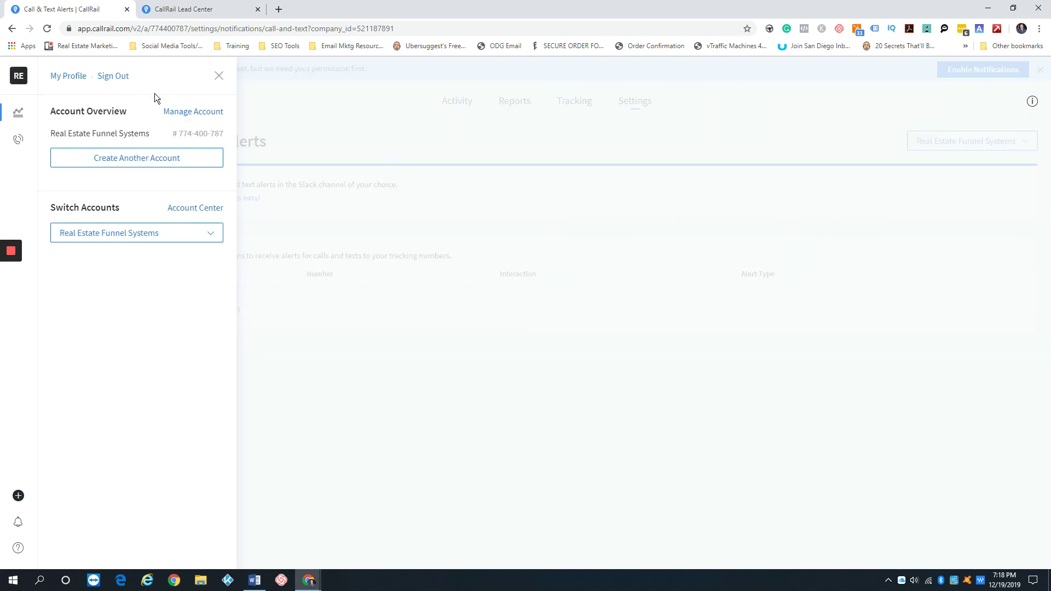
{"action": "left_click", "coordinate": [179, 111]}
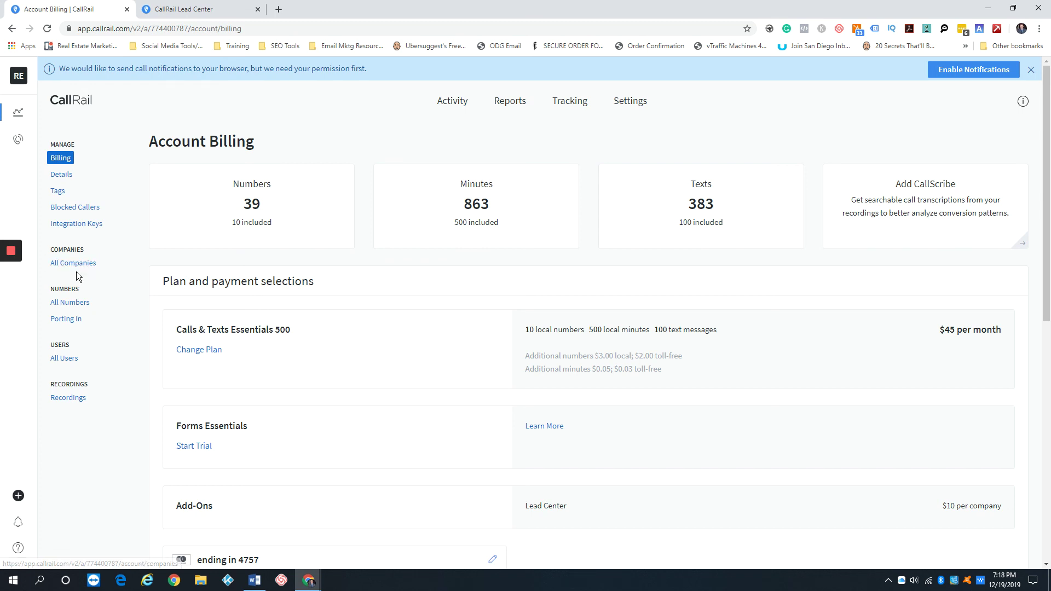
- View the All Users list, then open the Activity call log report
{"action": "left_click", "coordinate": [70, 362]}
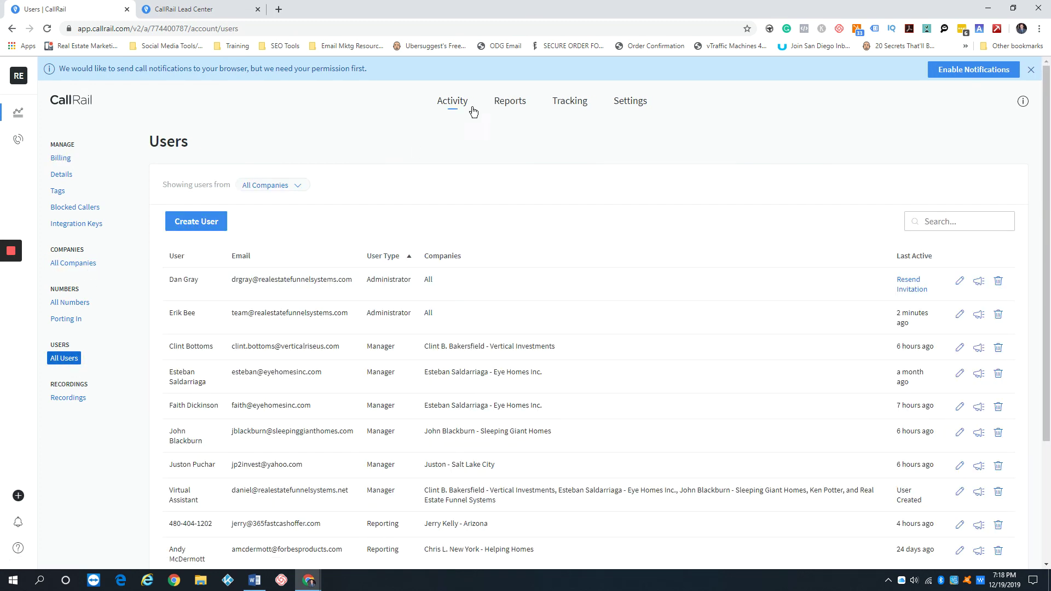
{"action": "left_click", "coordinate": [452, 102]}
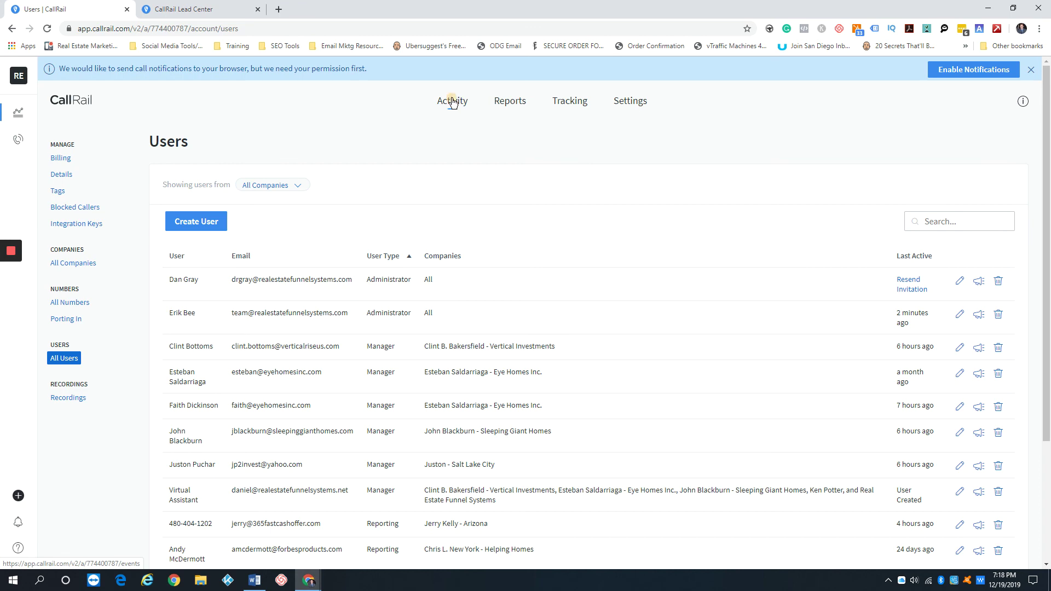